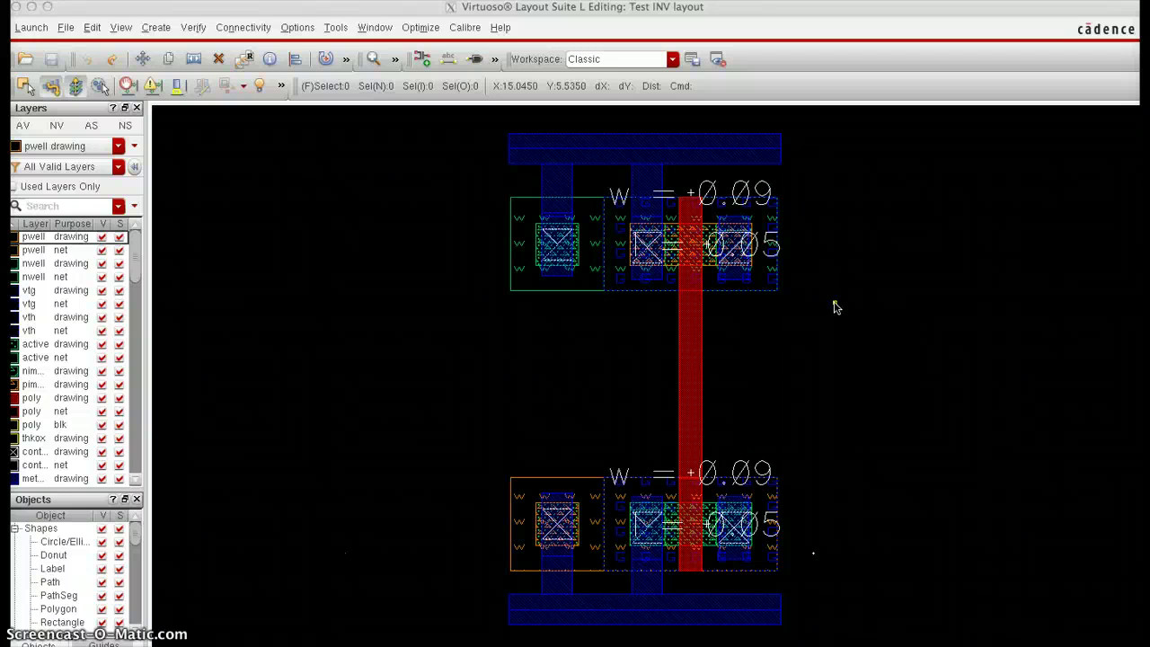
- Draw a metal1 drawing rectangle beside the upper transistor's right-hand contact, showing only used layers
left_click(25, 202)
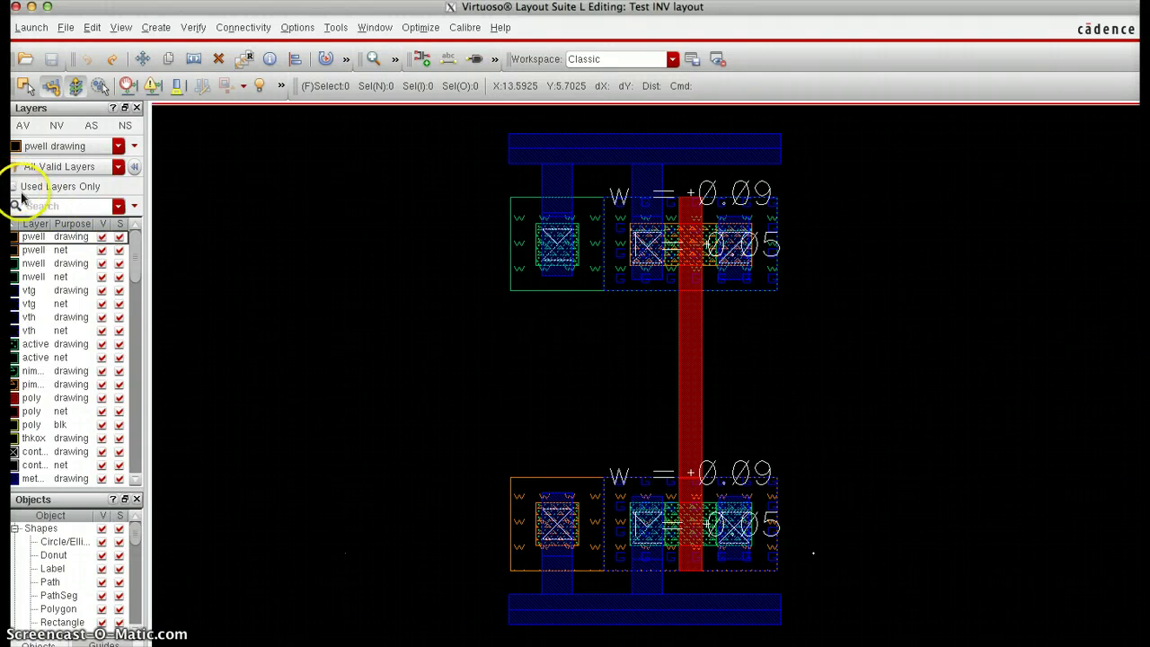
left_click(13, 186)
left_click(27, 344)
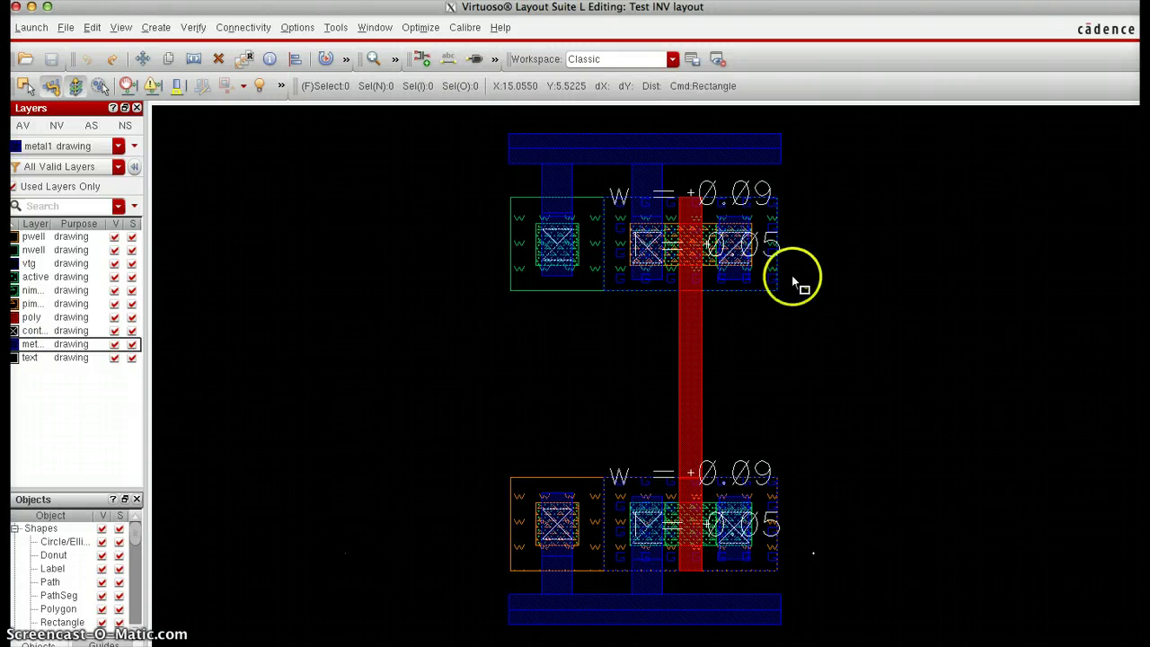
key("r")
scroll(757, 224, "up", 2)
left_click(744, 209)
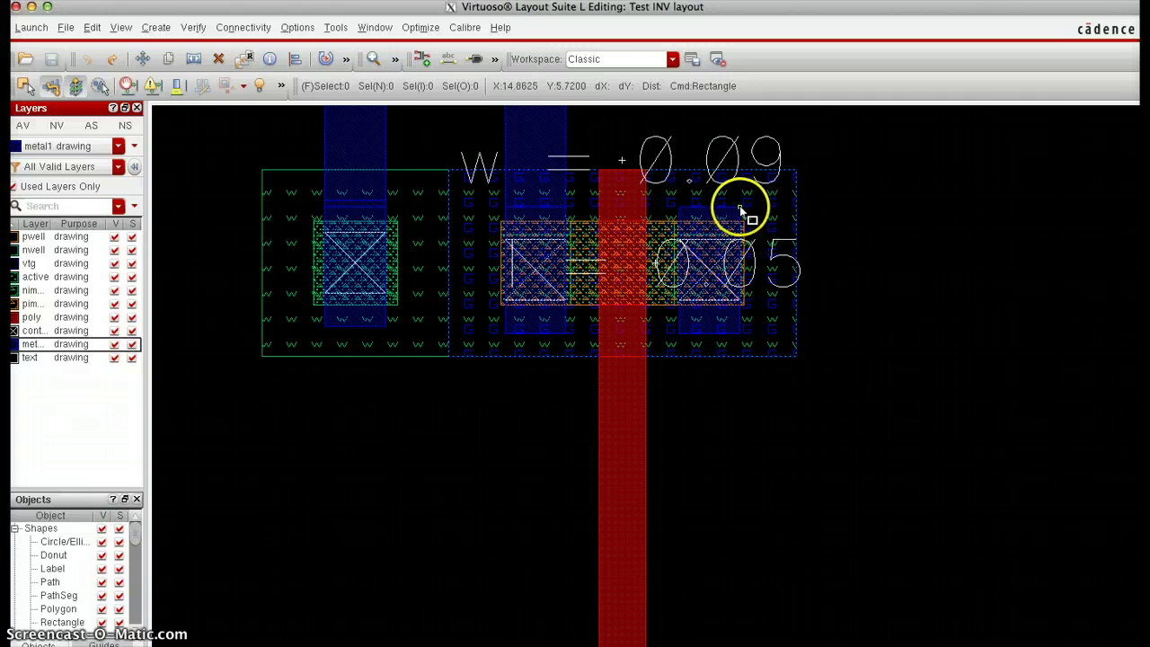
left_click(882, 335)
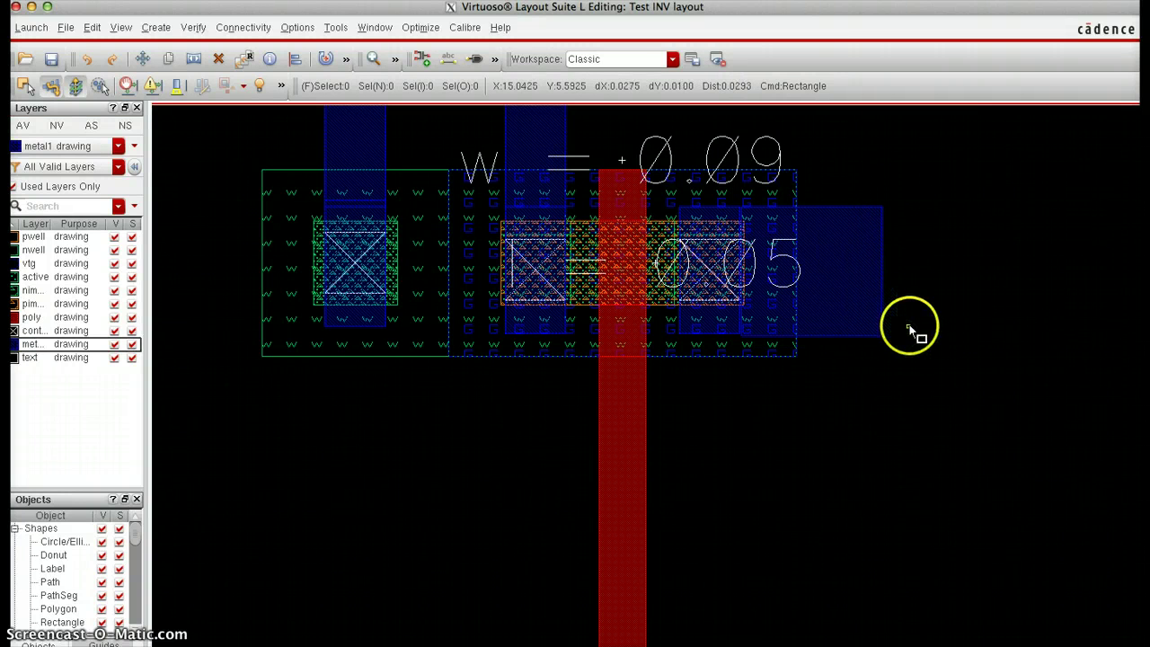
key("Escape")
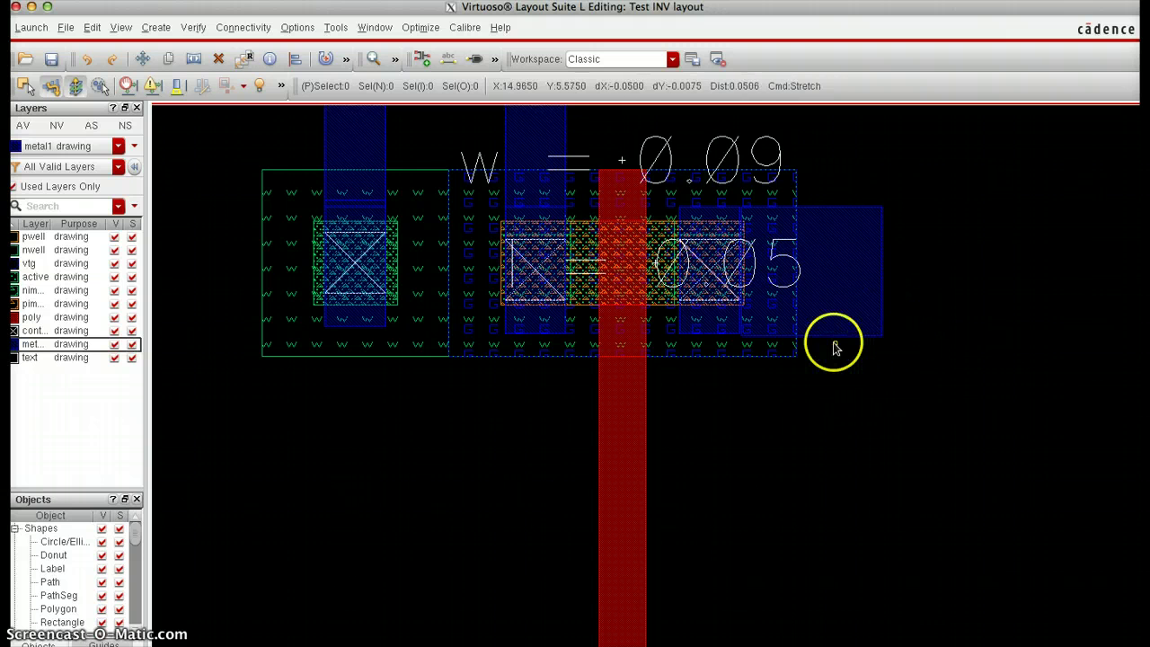
- Stretch the metal1 rectangle's bottom edge higher and shift the rectangle slightly left
left_click(833, 337)
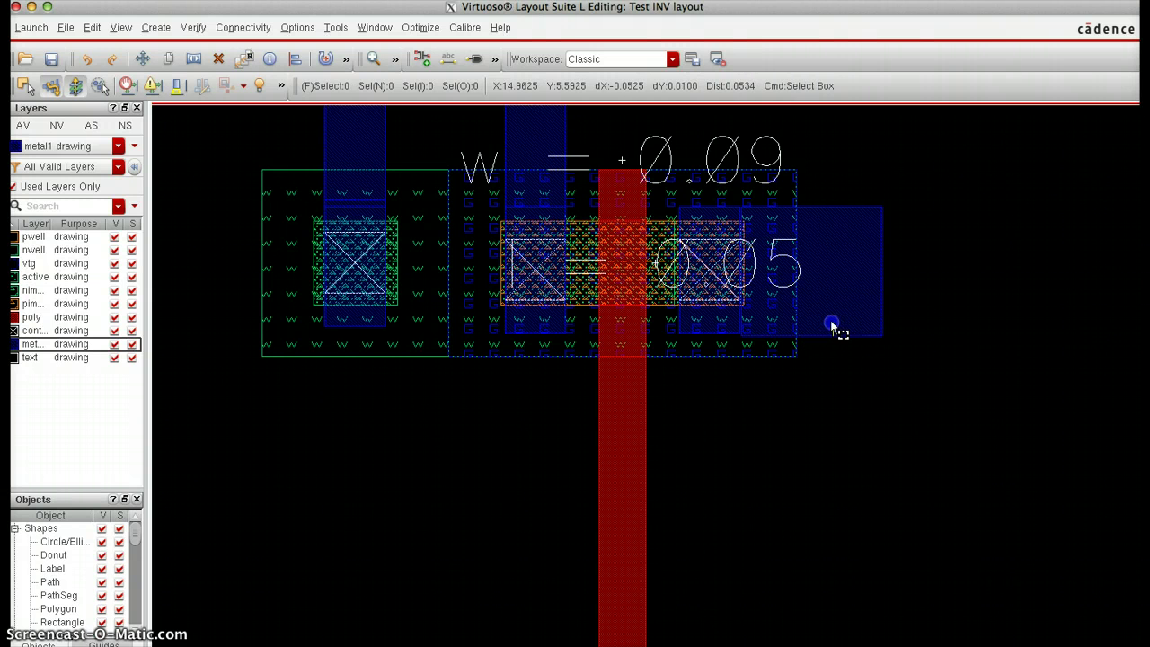
scroll(834, 328, "up", 1, "ctrl")
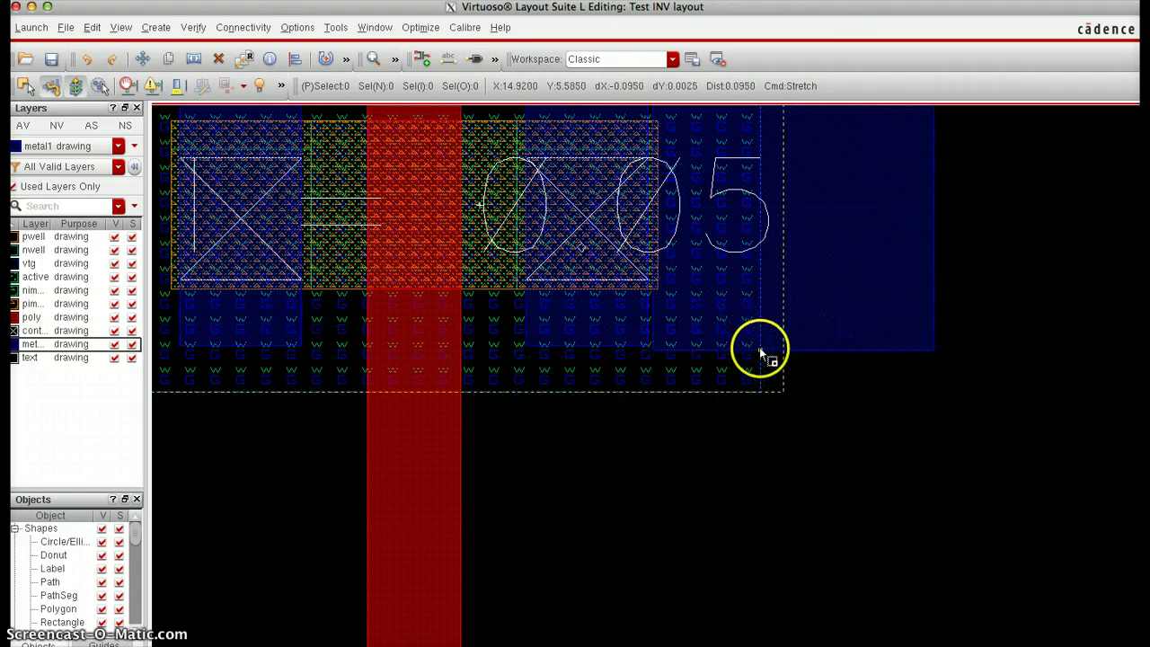
left_click(806, 345)
left_click_drag(688, 268, 650, 247)
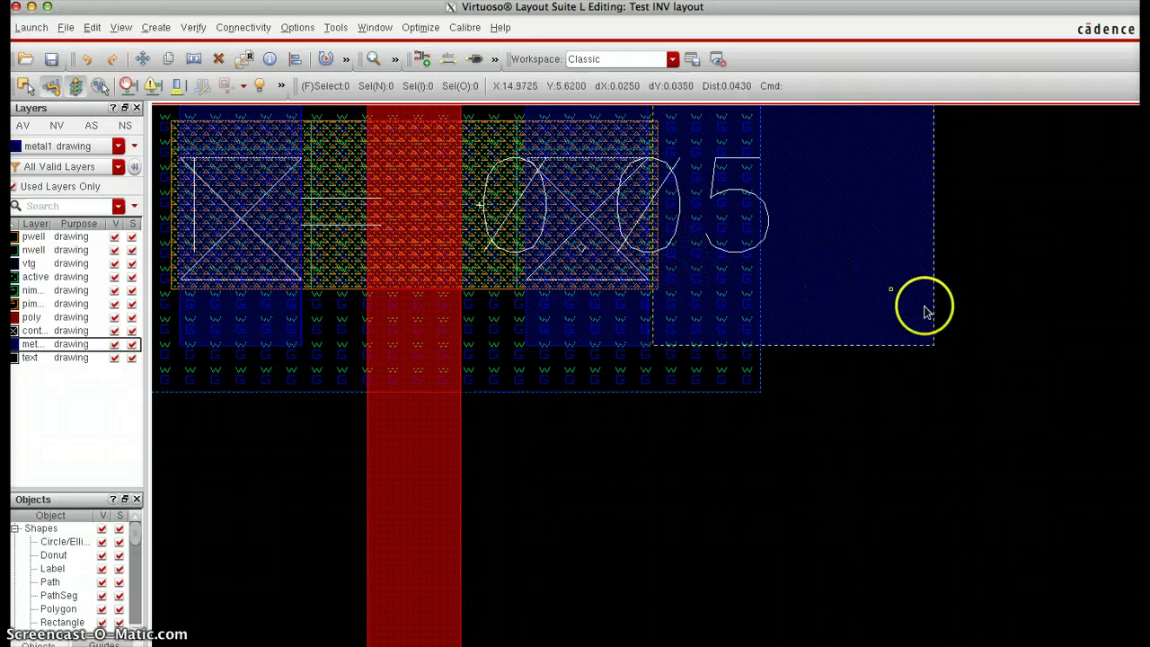
left_click(1000, 334)
left_click(835, 327)
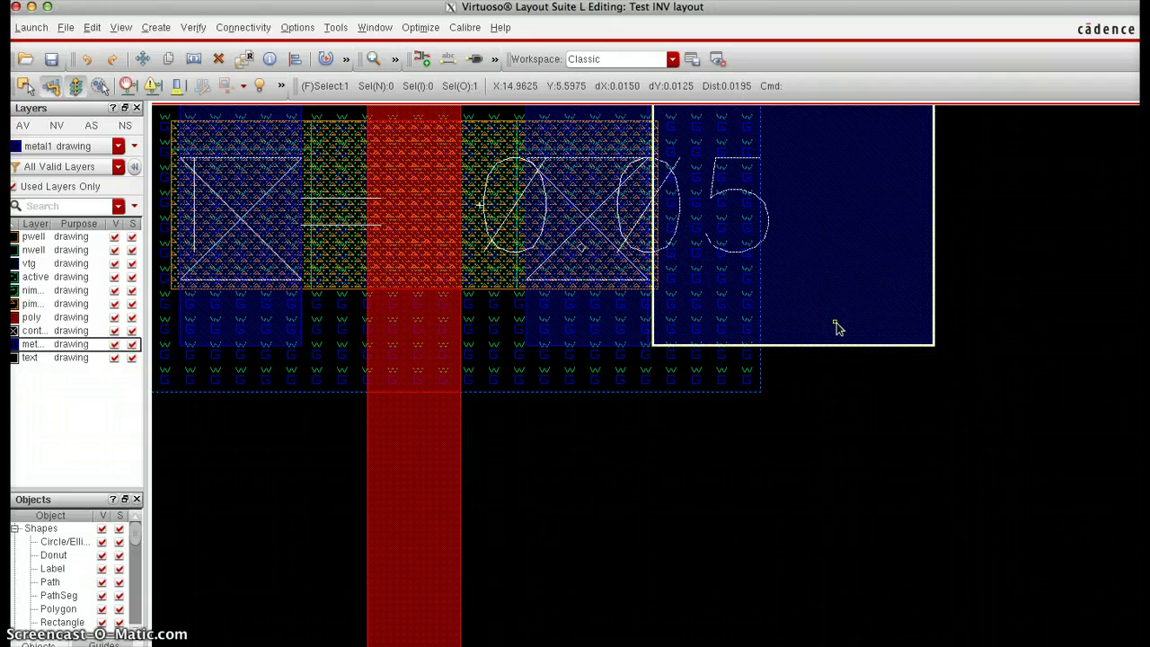
left_click_drag(920, 344, 915, 344)
scroll(915, 345, "down", 1, "ctrl")
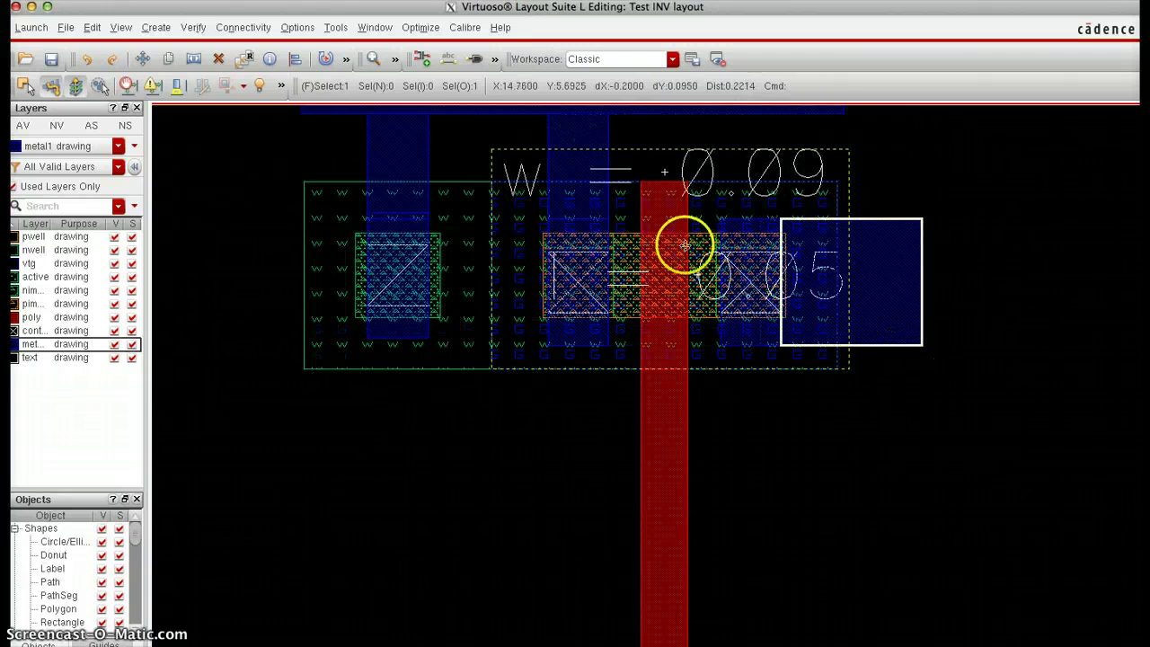
scroll(680, 244, "down", 1, "ctrl")
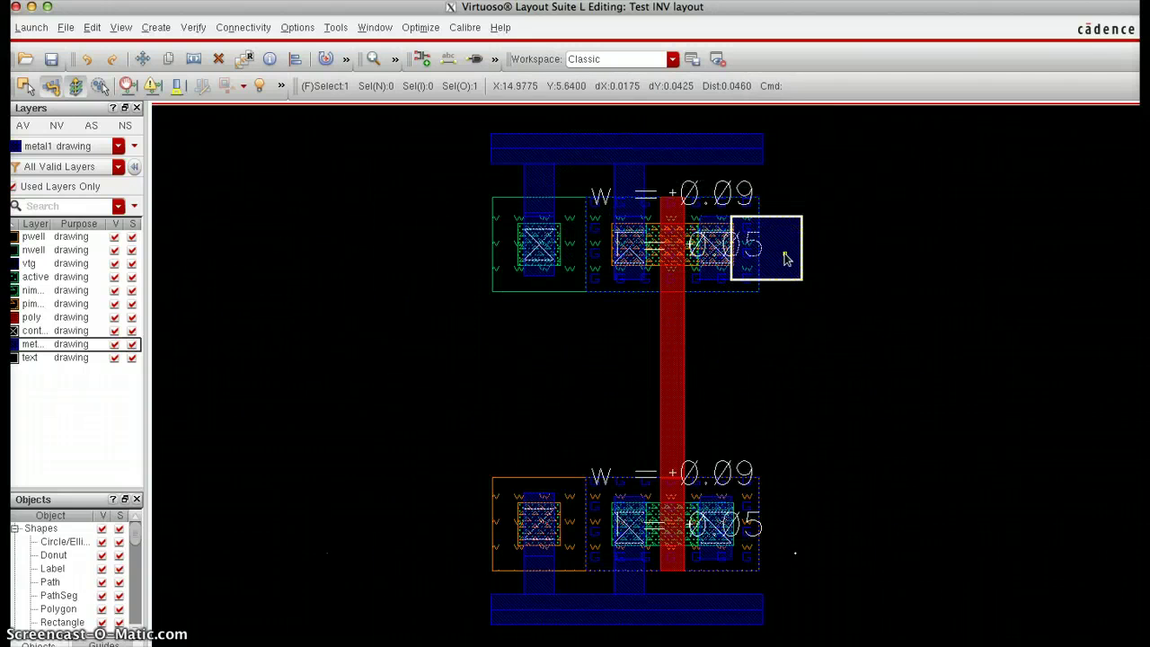
- Copy the metal1 pad onto the lower transistor's right-hand contact and fit the view
left_click_drag(781, 254, 804, 529)
scroll(806, 532, "up", 1, "ctrl")
right_click_drag(925, 513, 925, 515)
key("f")
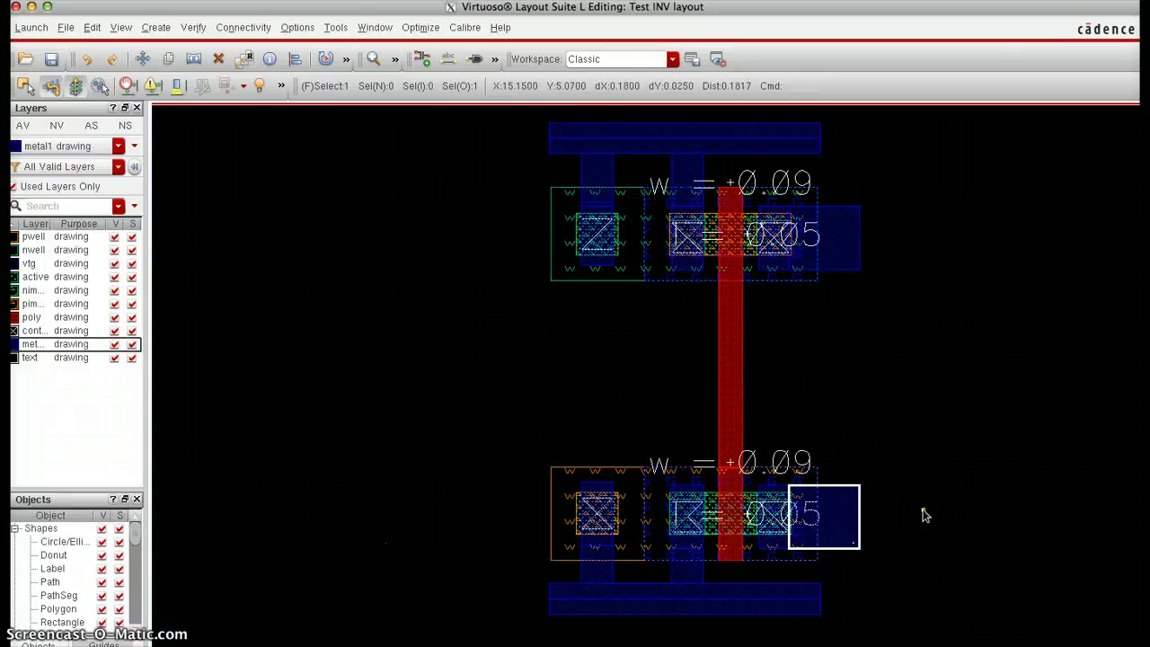
- Draw a vertical metal1 strip from the upper pad down to the lower pad
key("r")
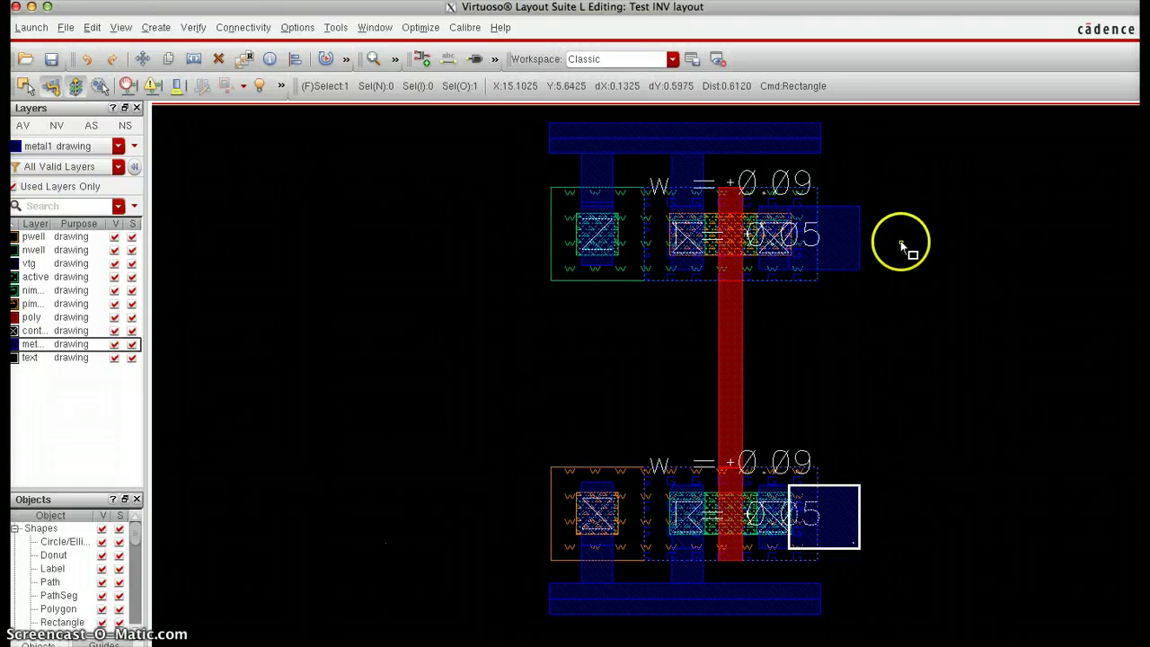
key("Escape")
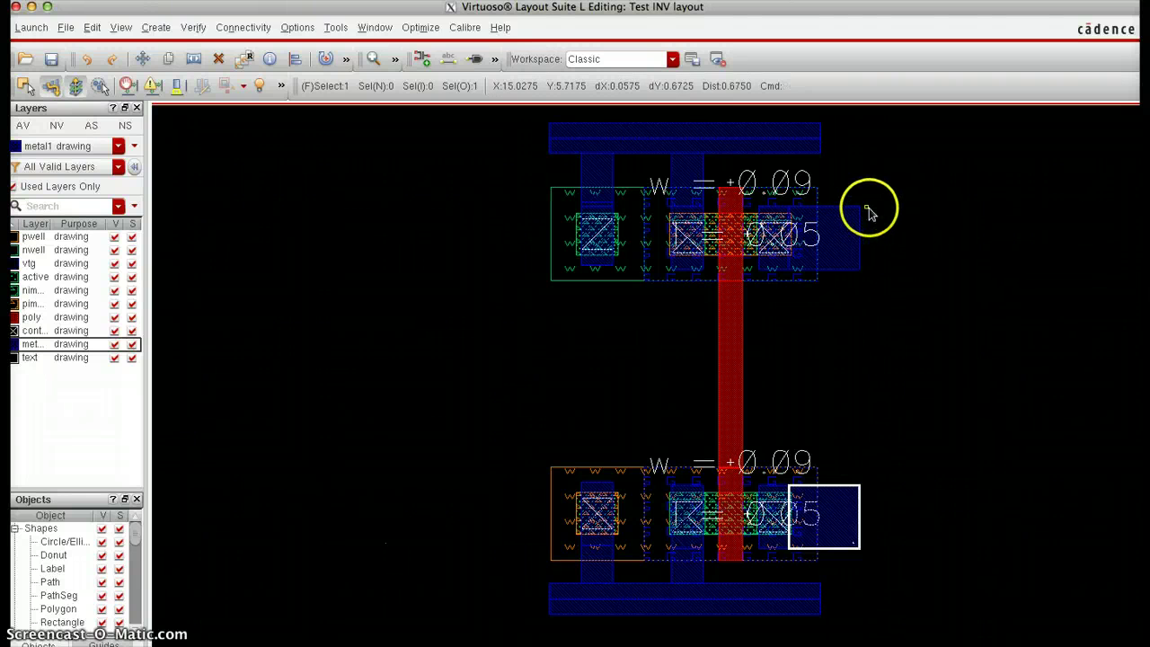
scroll(903, 236, "up", 1, "ctrl")
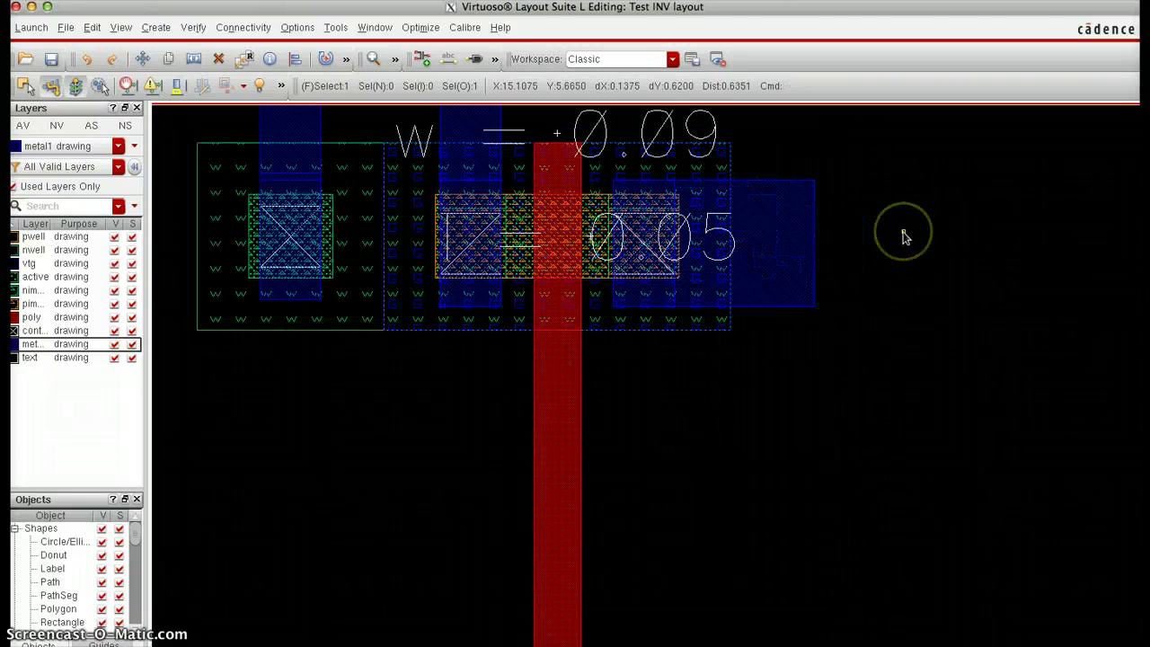
left_click(814, 179)
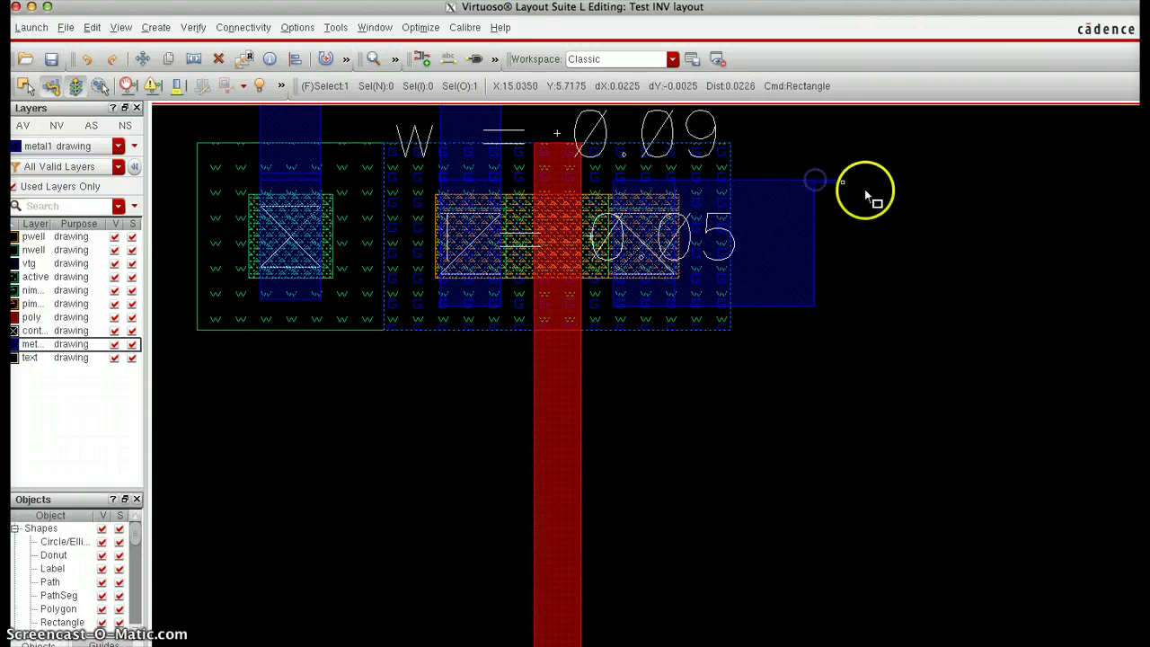
scroll(912, 508, "down", 4, "ctrl")
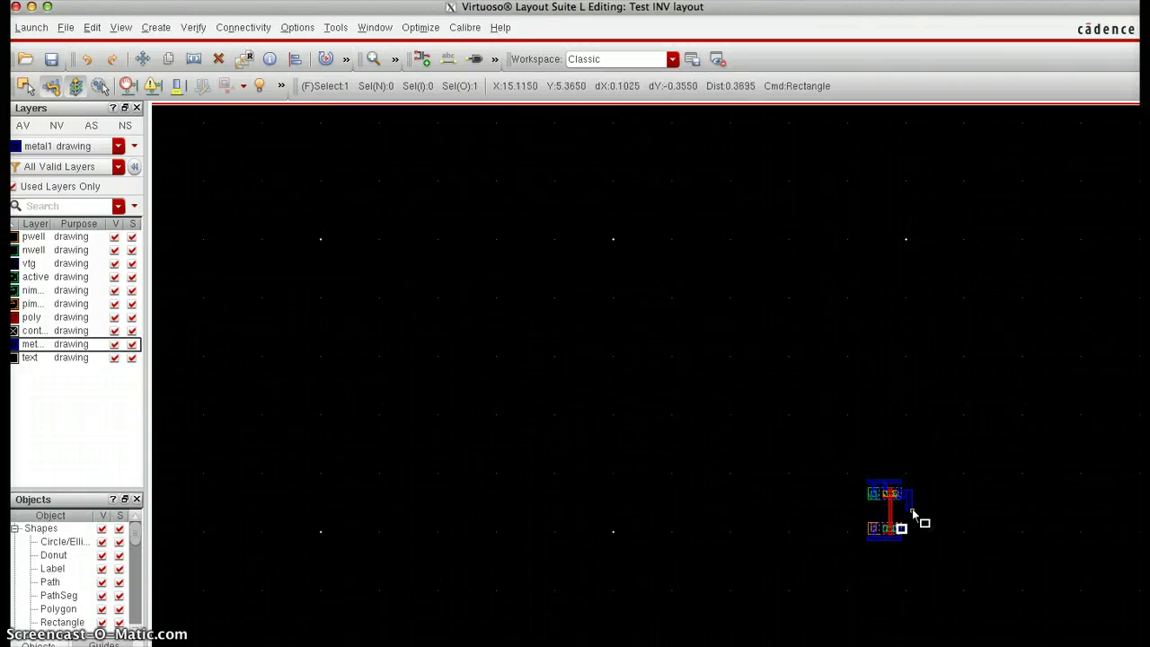
scroll(911, 512, "up", 3, "ctrl")
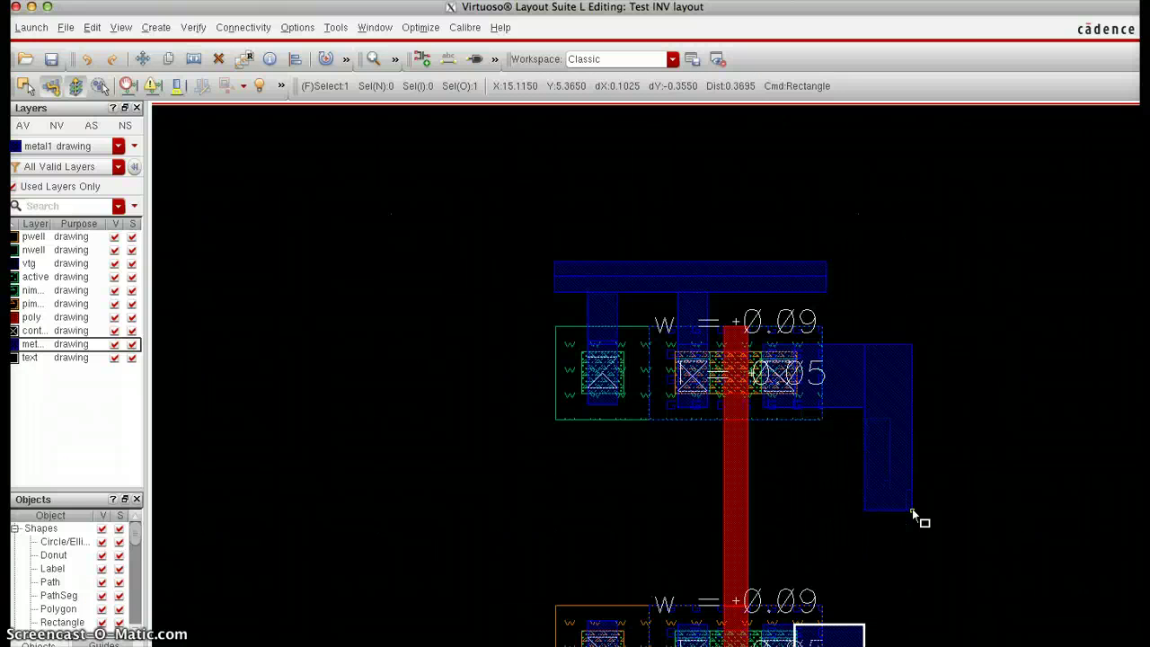
scroll(912, 509, "down", 2)
left_click(919, 541)
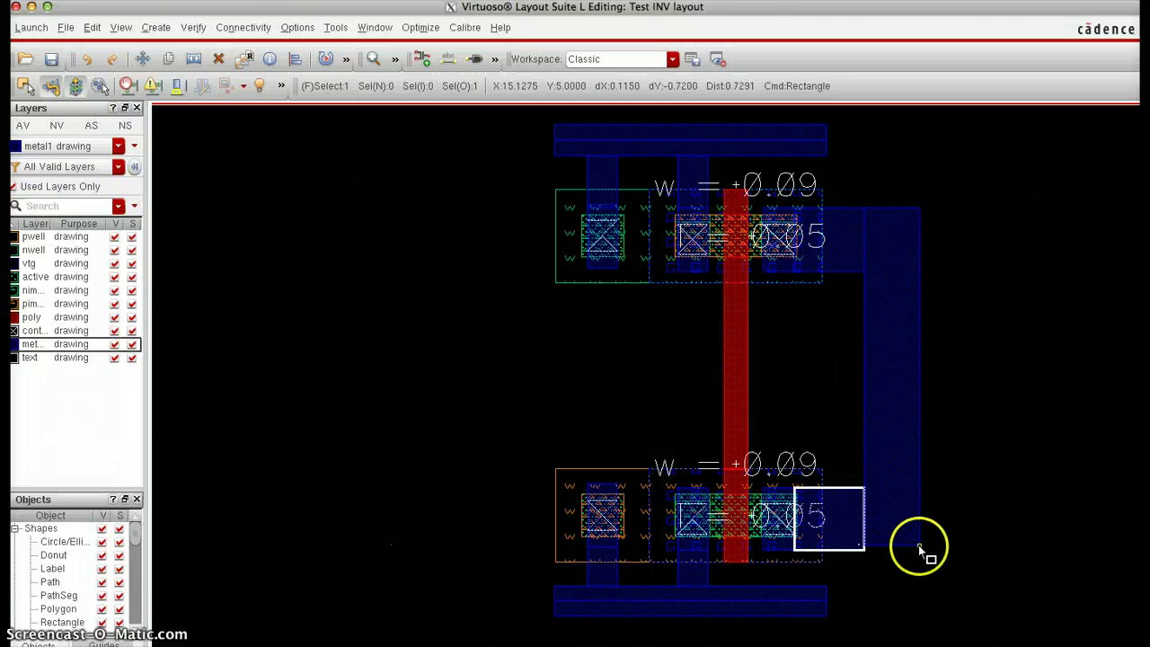
left_click(923, 547)
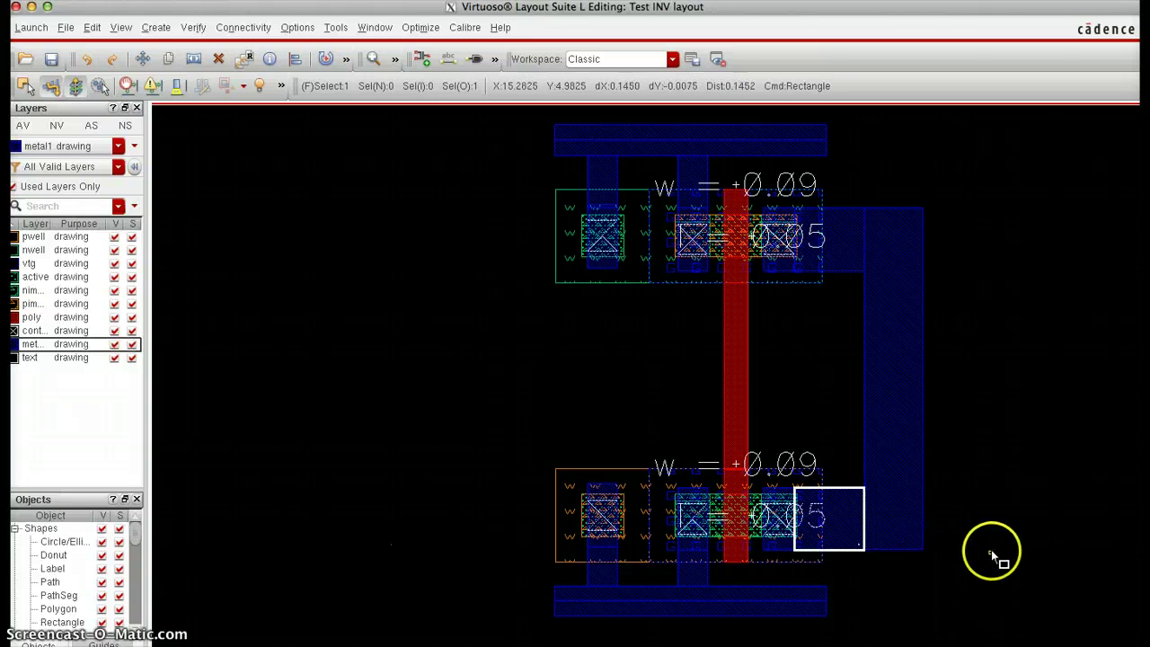
key("Escape")
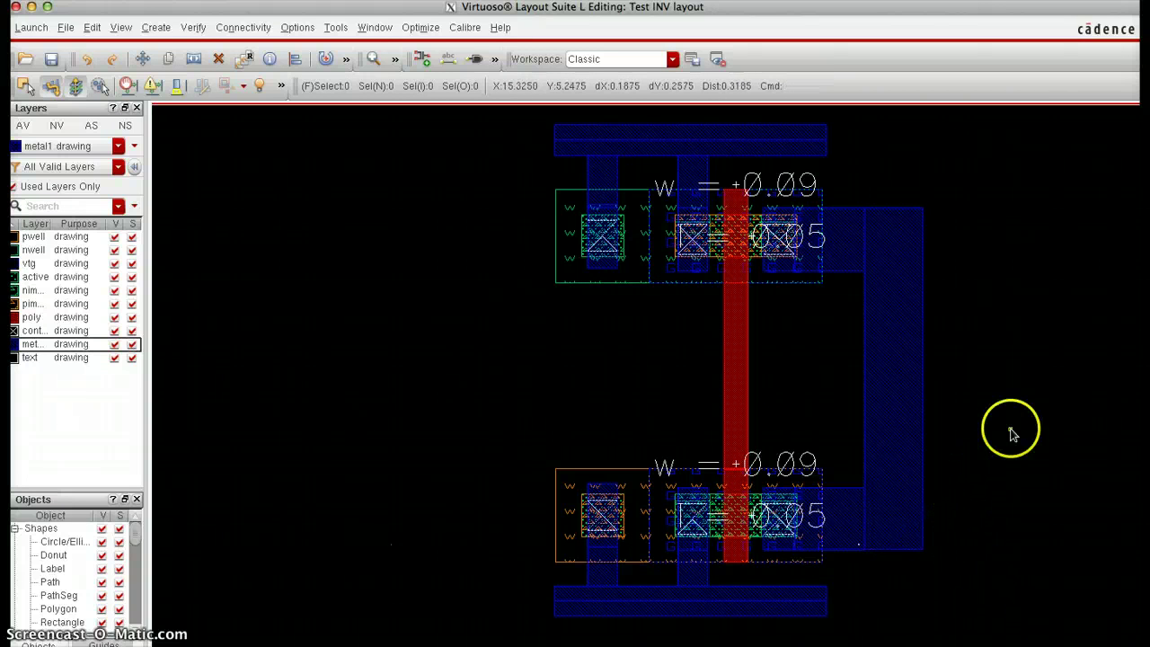
- Stretch the vertical strip's bottom edge into alignment with the lower pad
scroll(921, 534, "up", 3, "ctrl")
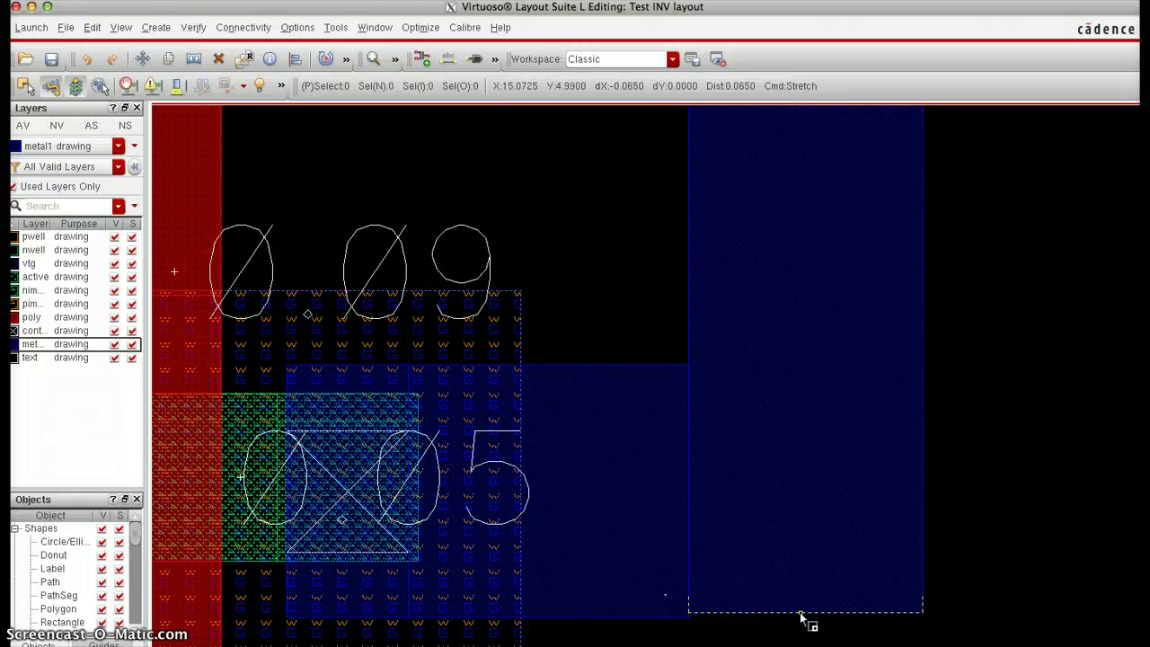
left_click_drag(802, 617, 803, 624)
left_click(868, 580)
key("f")
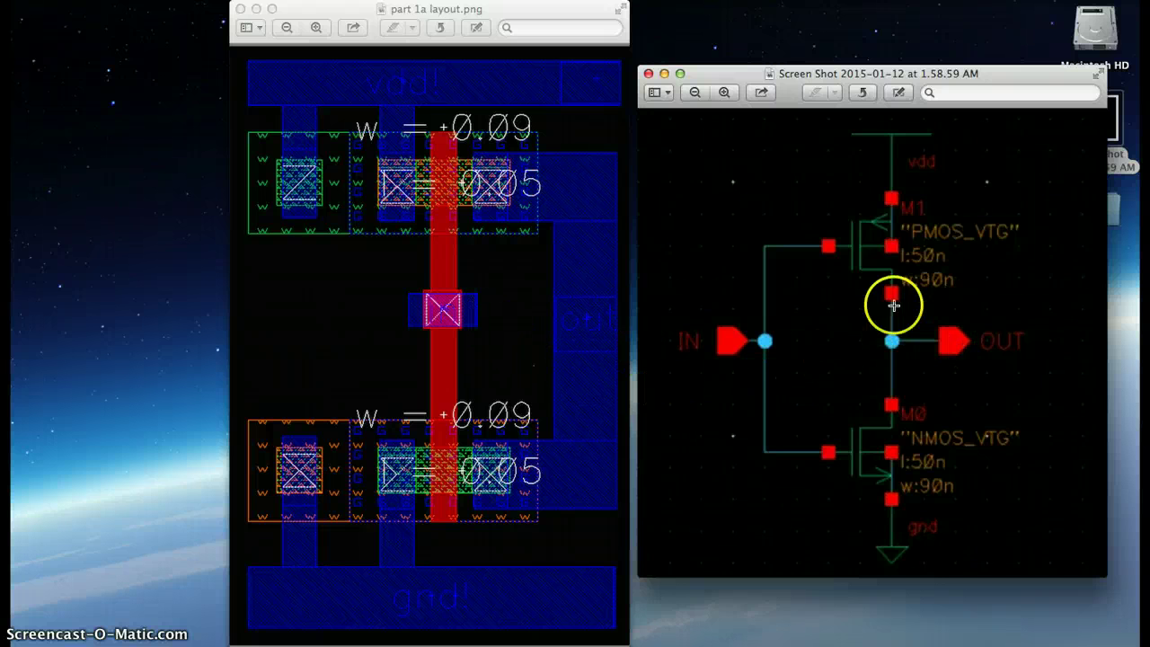
key("super+Tab")
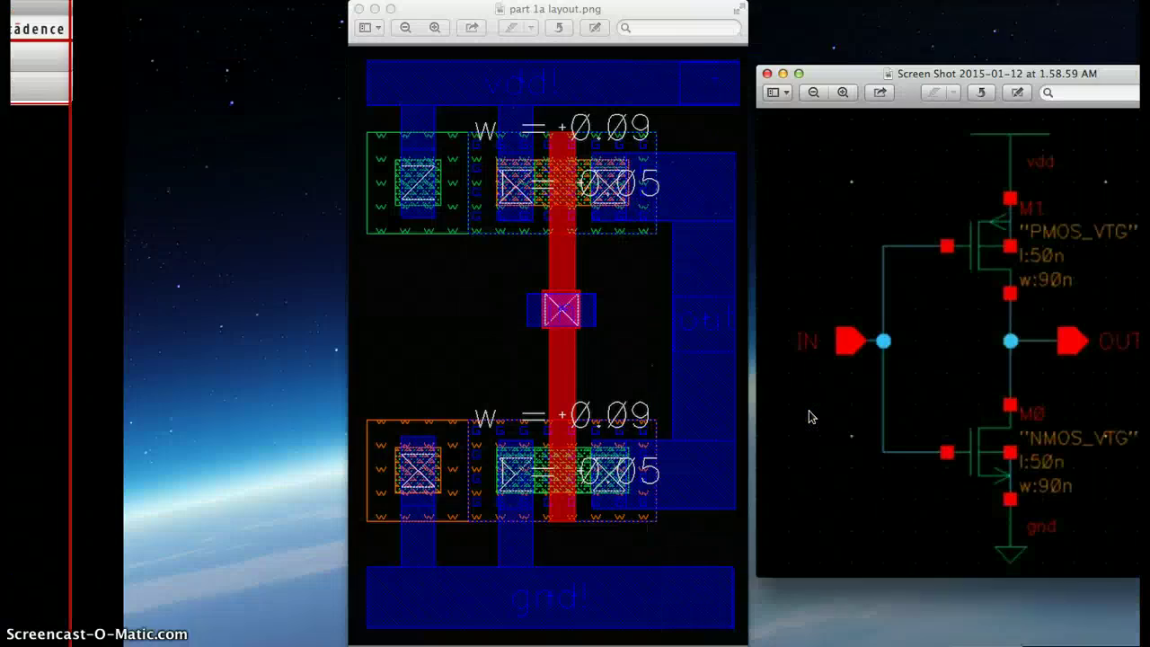
left_click(950, 336)
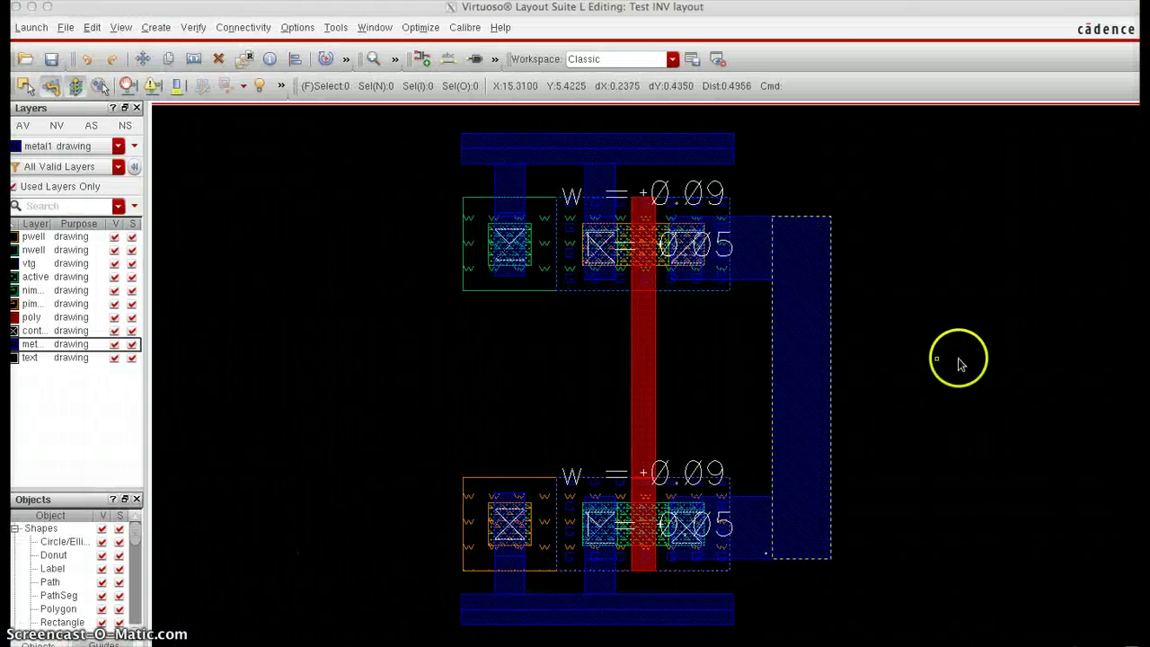
left_click(960, 359)
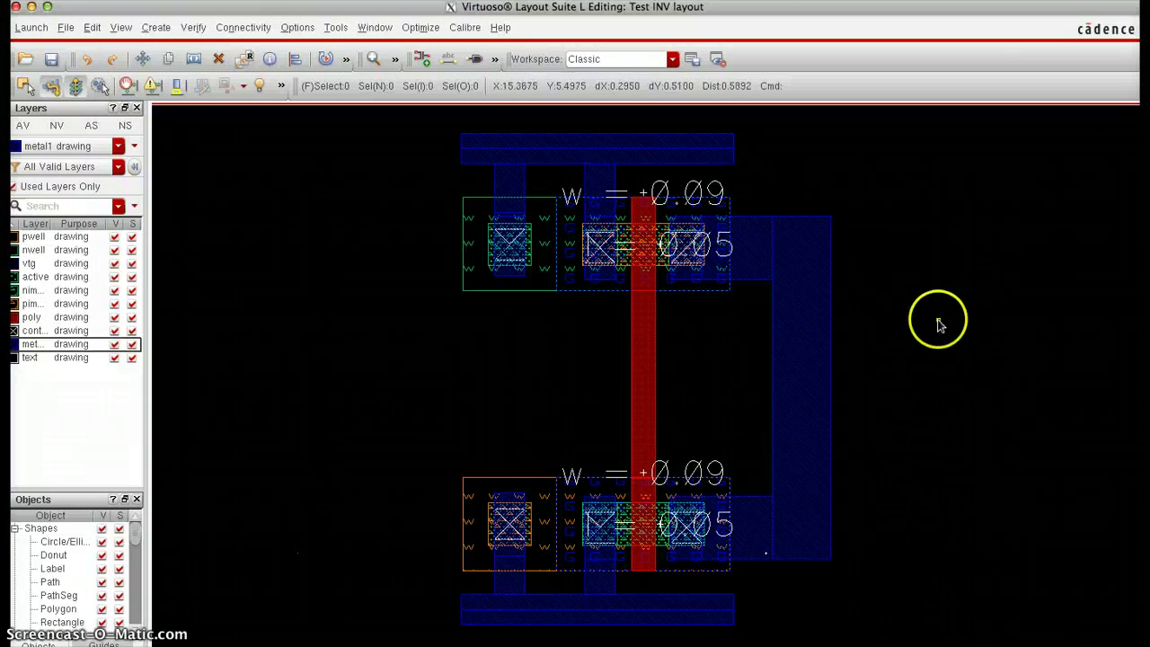
- Configure the OUT label on the metal1 drawing layer with height 0.05
left_click(155, 27)
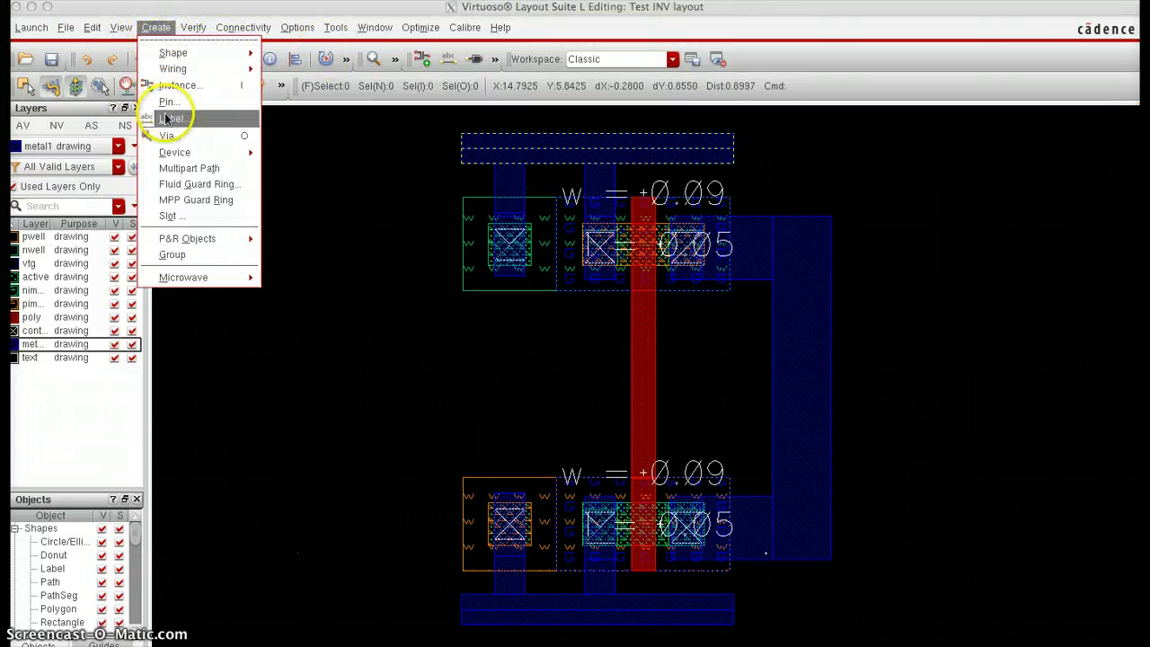
left_click(171, 118)
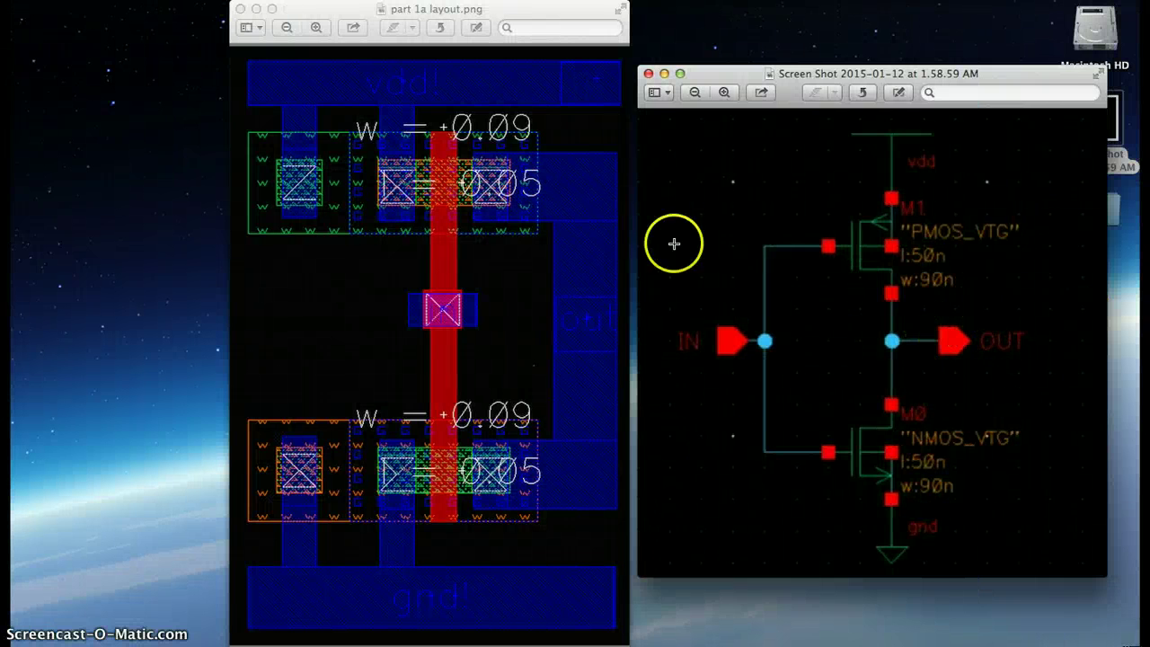
key("ctrl+Left")
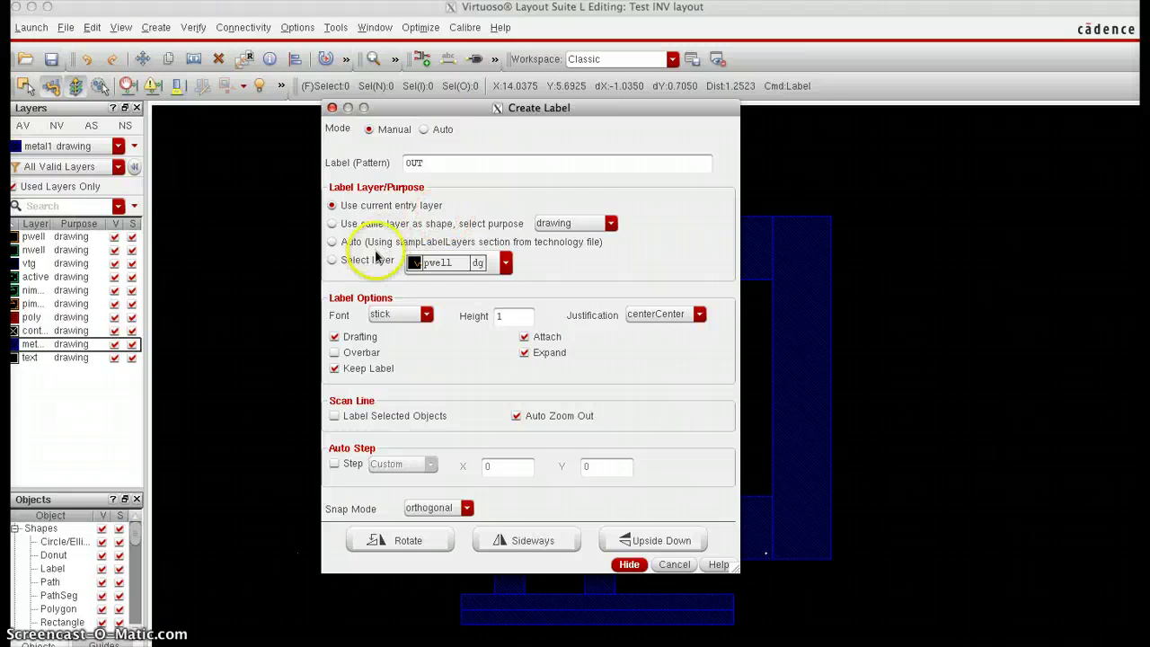
left_click(331, 259)
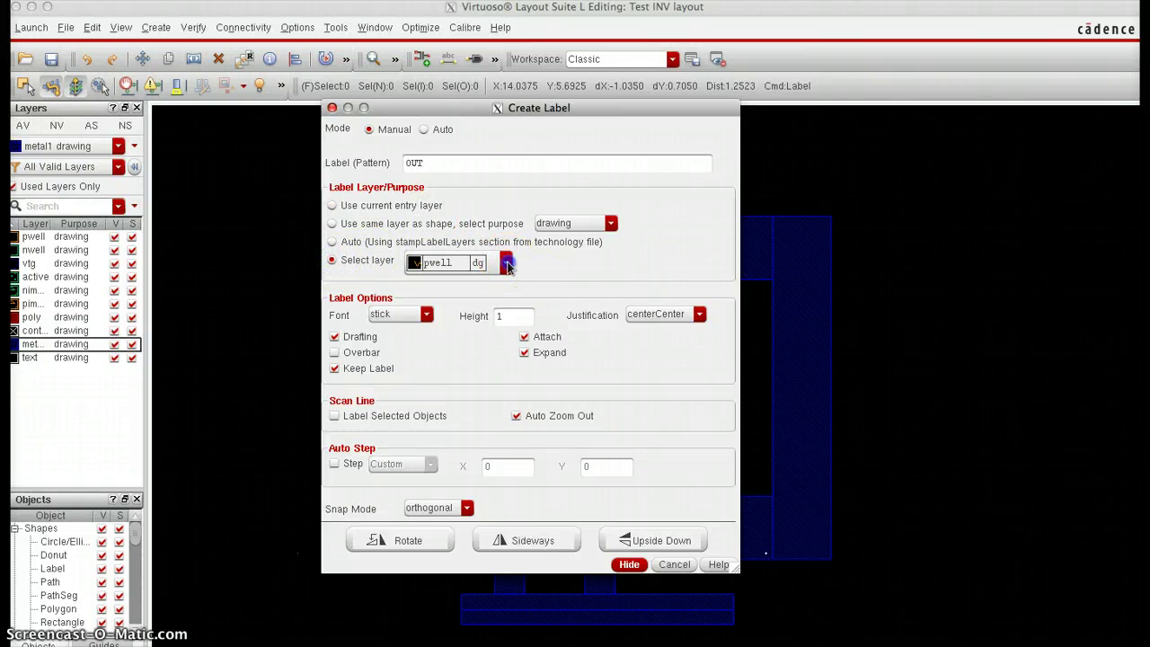
left_click(506, 261)
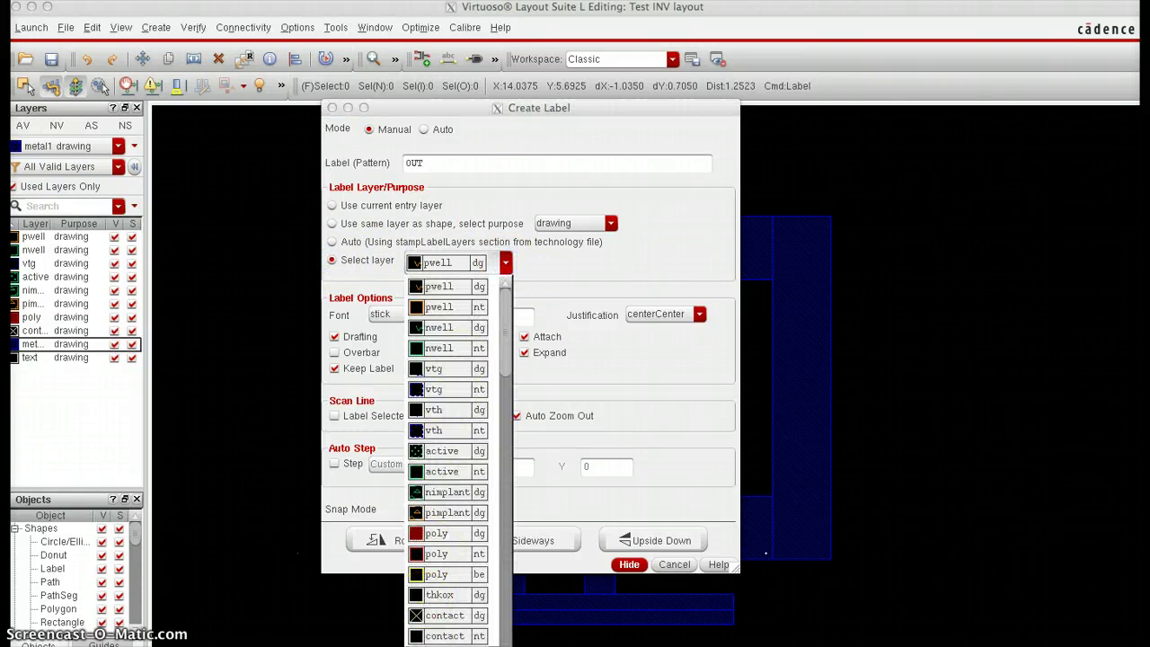
left_click(440, 620)
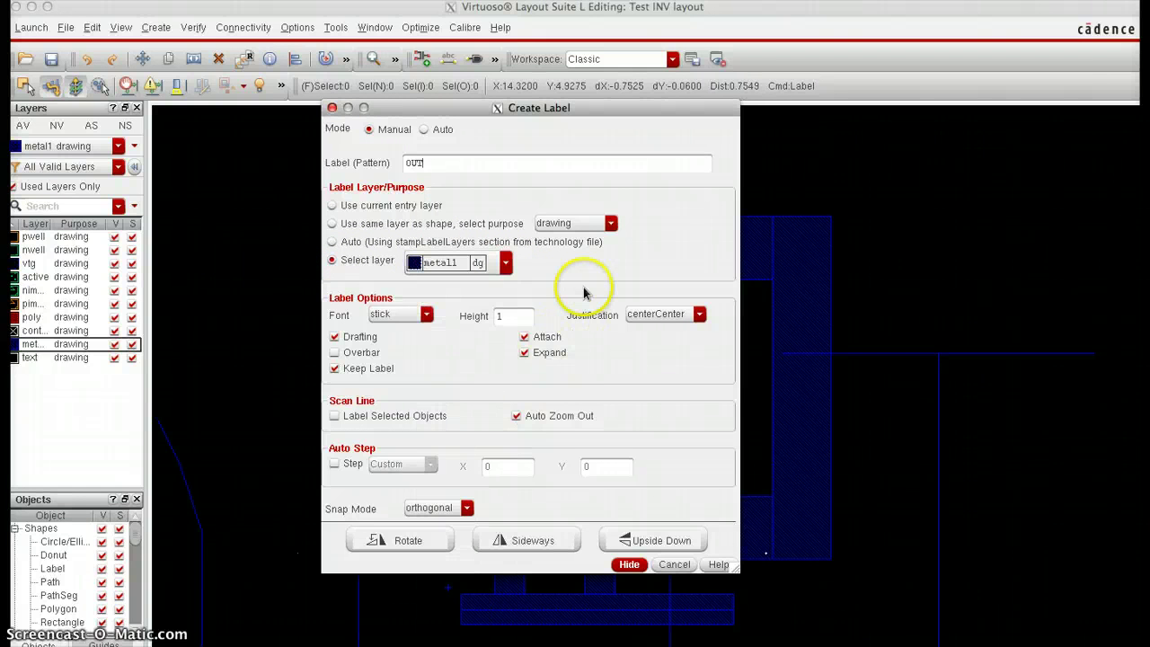
left_click(518, 315)
double_click(529, 316)
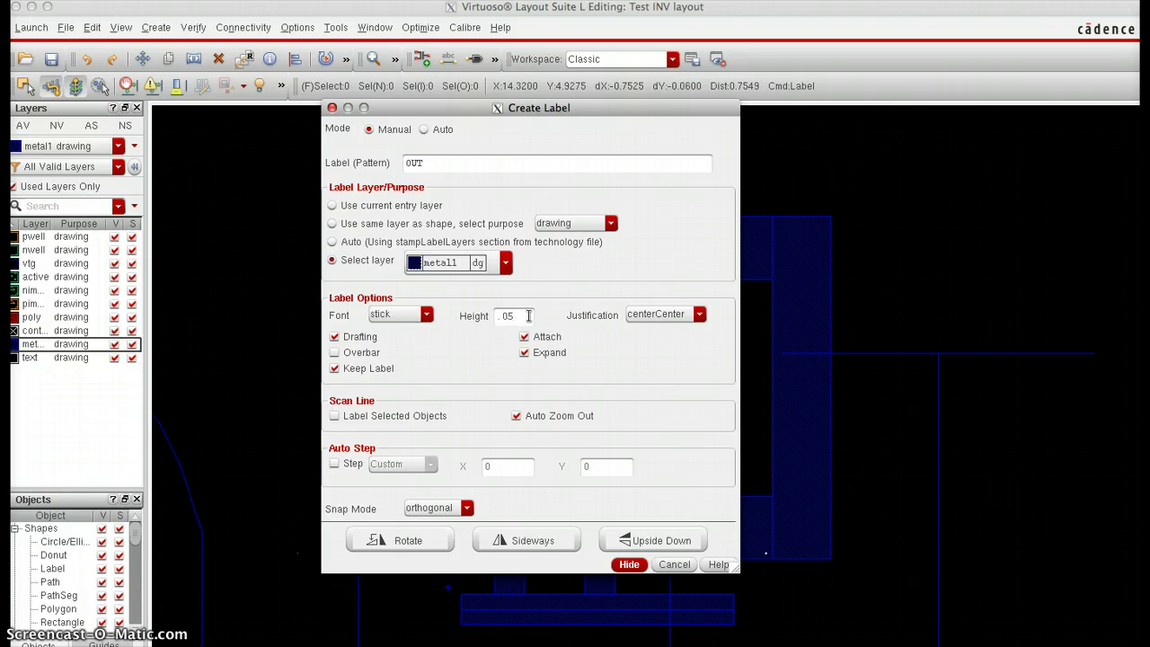
key("Return")
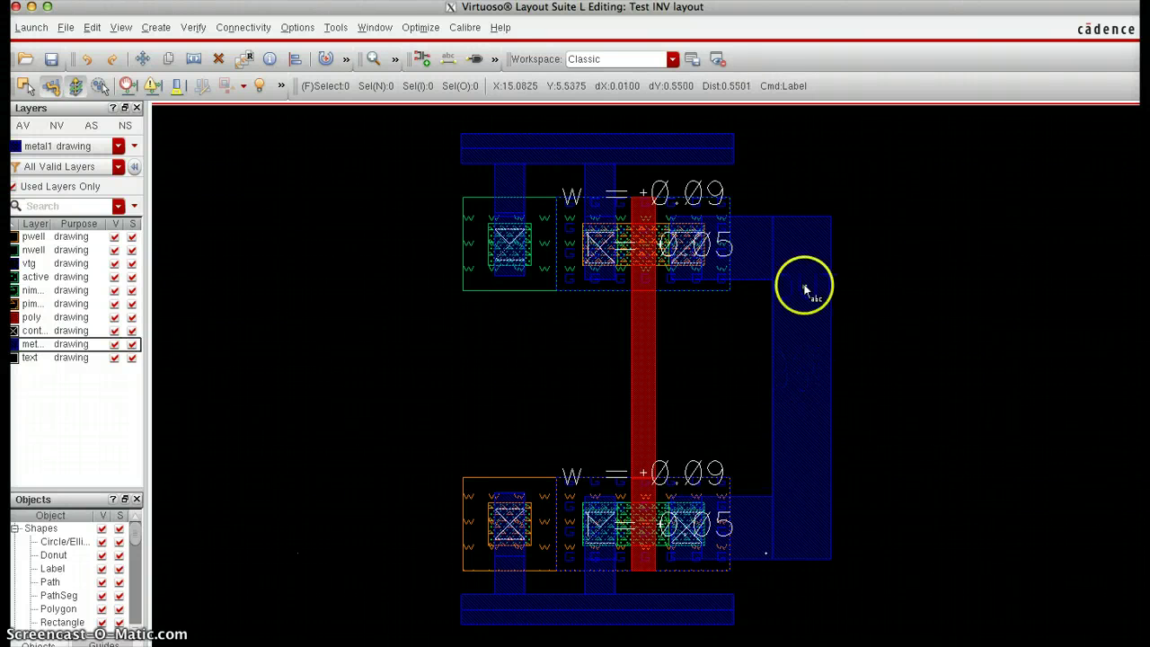
- Drop the OUT label on the right vertical metal1 strip and zoom to check it
left_click(802, 371)
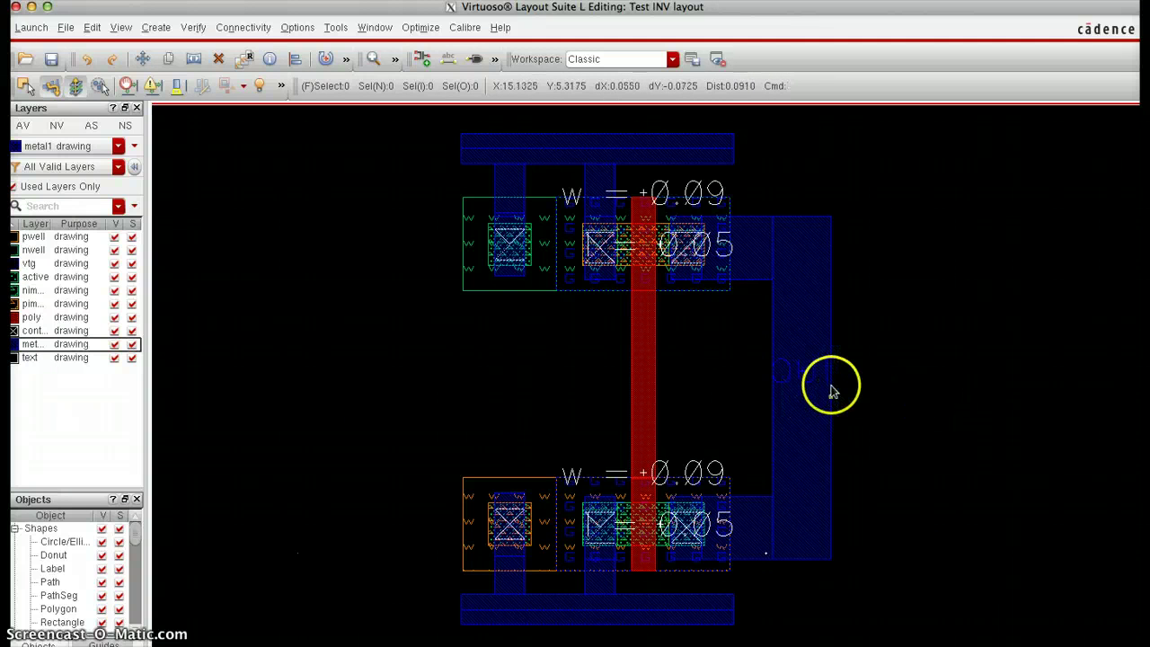
key("Escape")
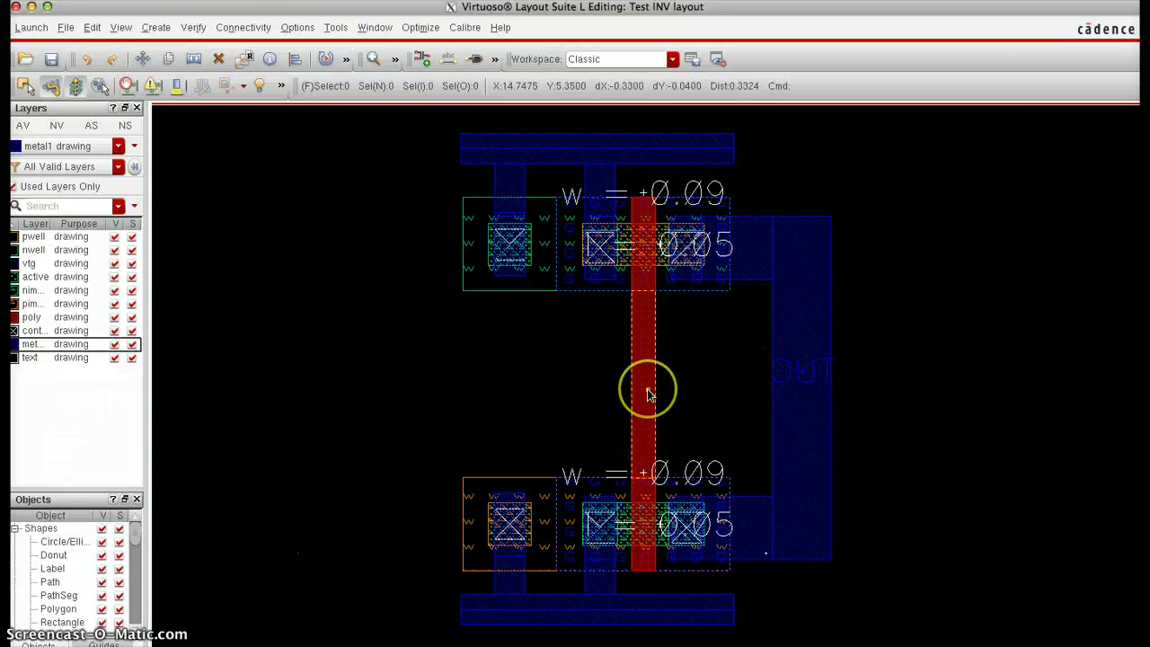
scroll(647, 390, "up", 2)
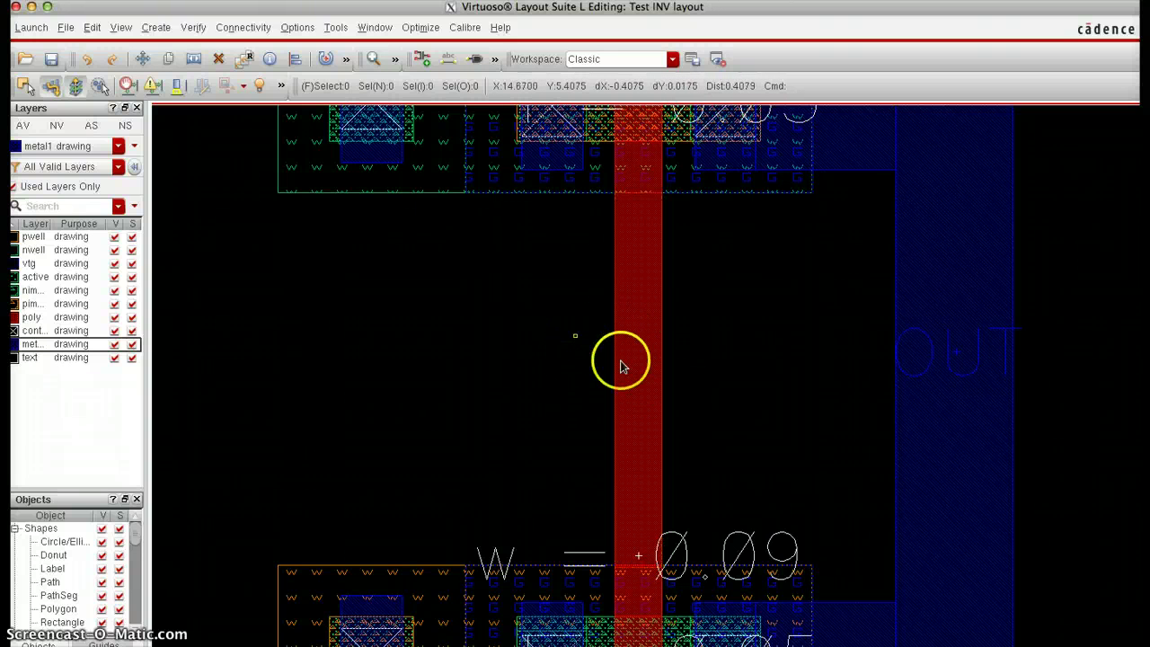
scroll(634, 367, "down", 3, "ctrl")
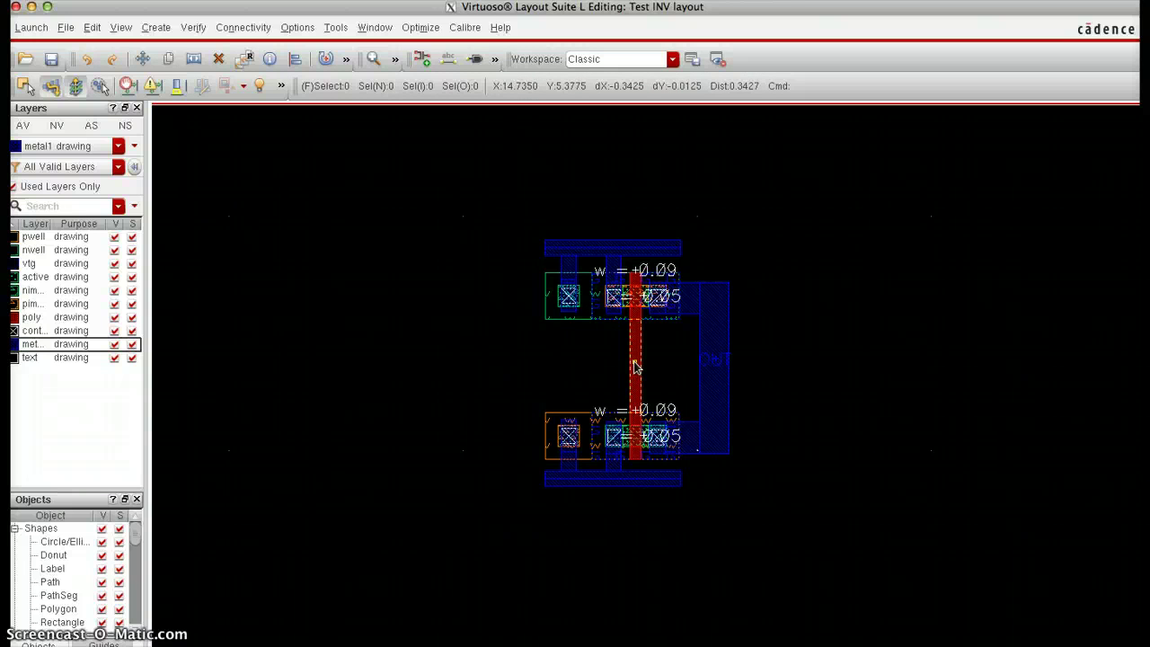
scroll(579, 354, "up", 5, "ctrl")
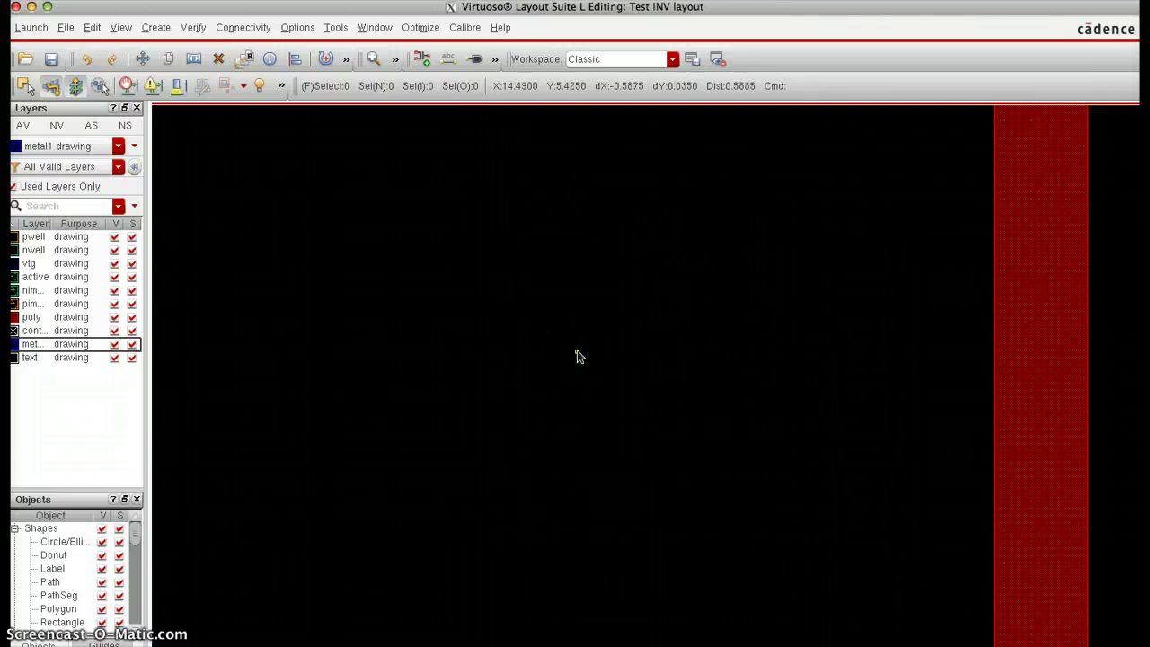
scroll(579, 357, "down", 3, "ctrl")
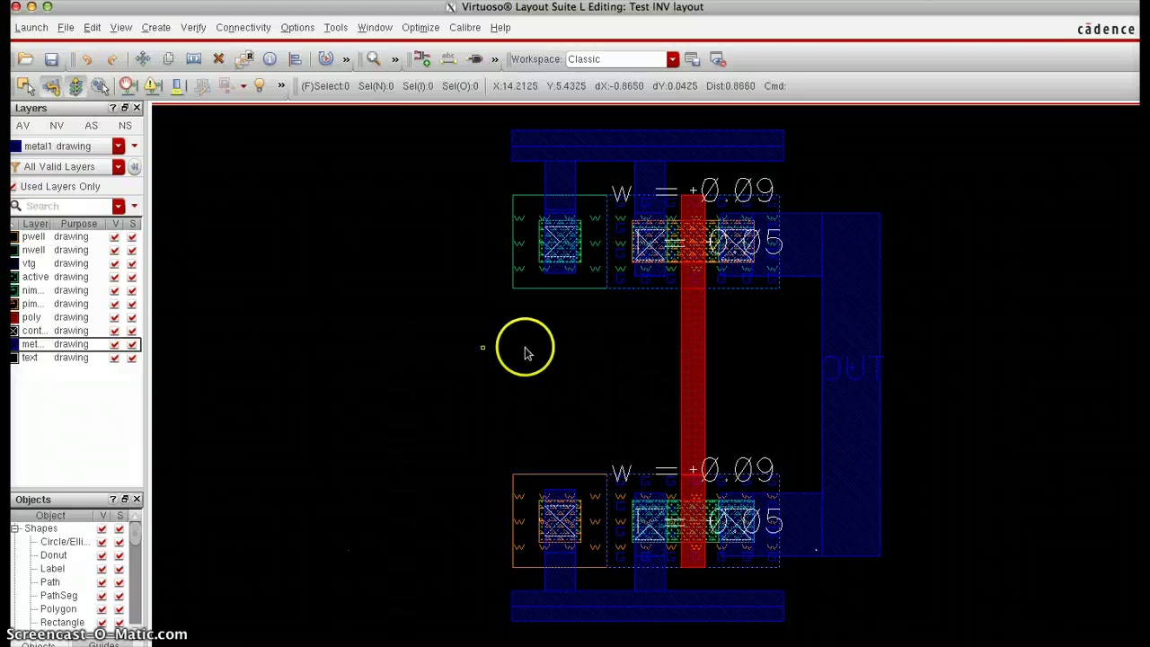
- Place an M1_POLY via at the middle of the poly gate strip
key("o")
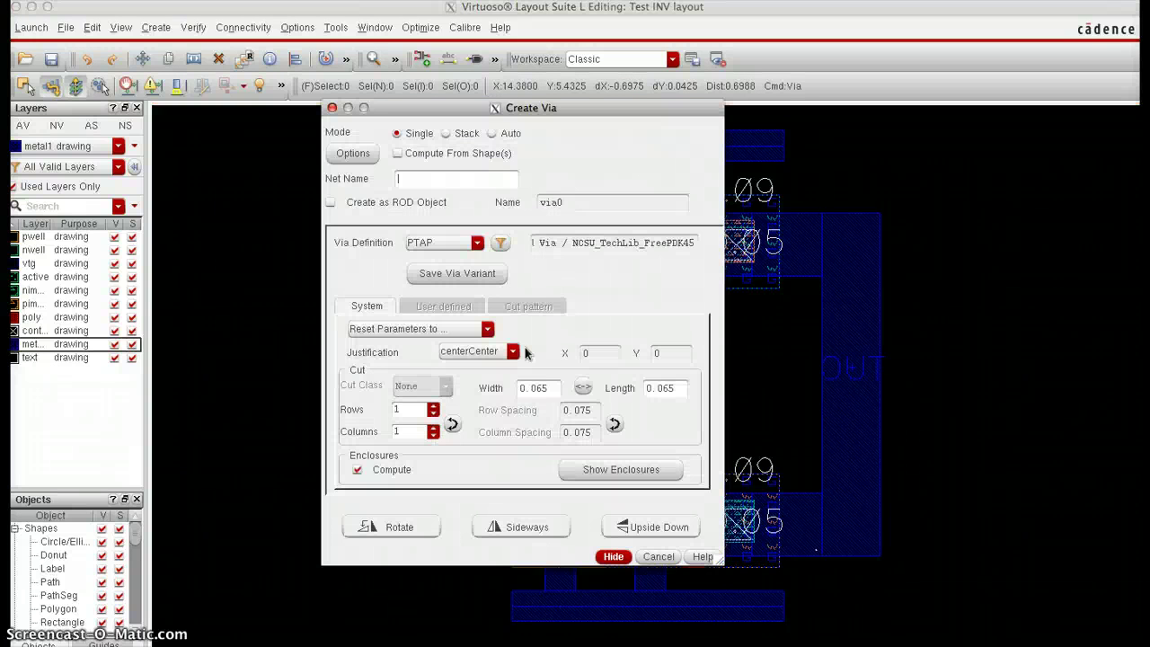
left_click(477, 243)
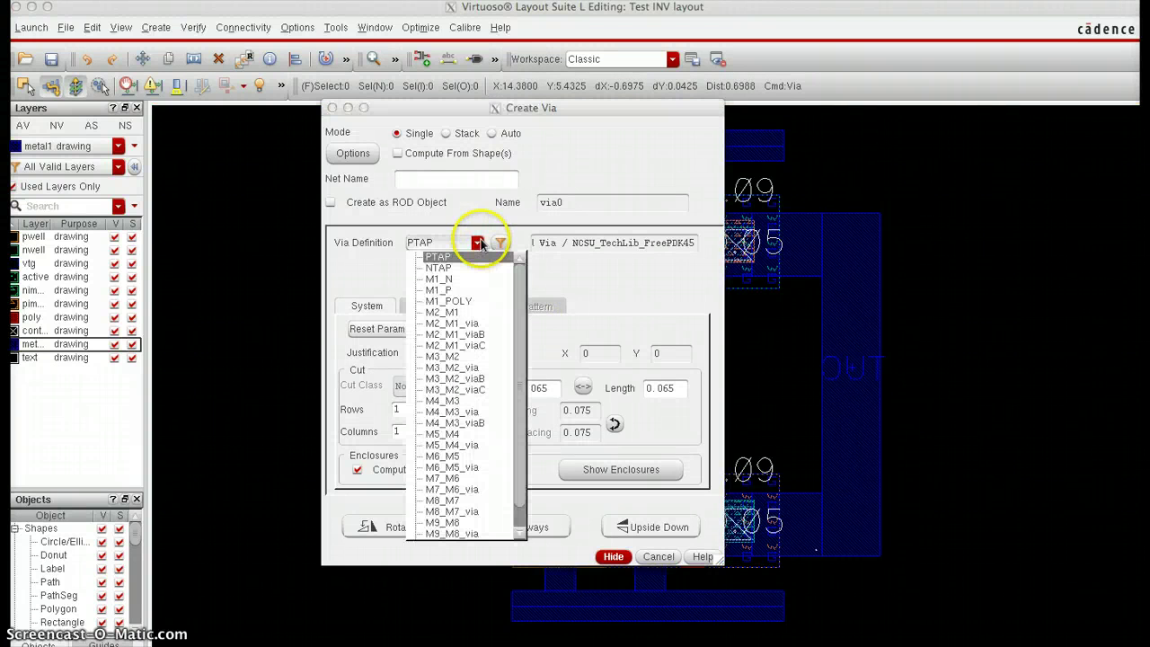
left_click(475, 307)
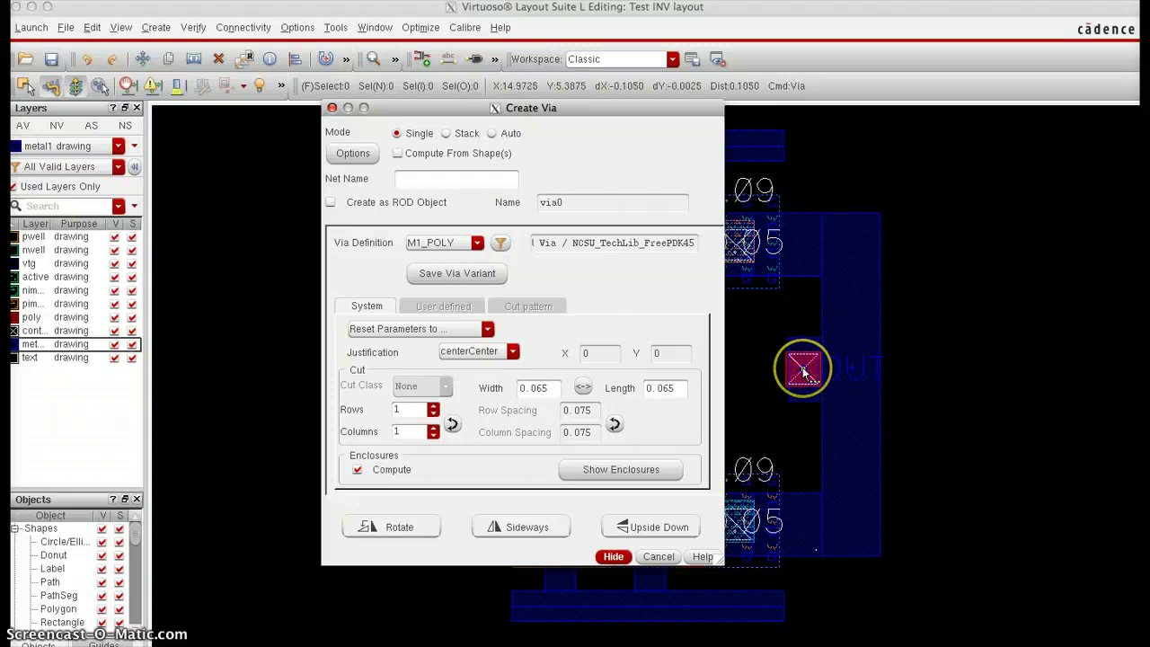
key("F3")
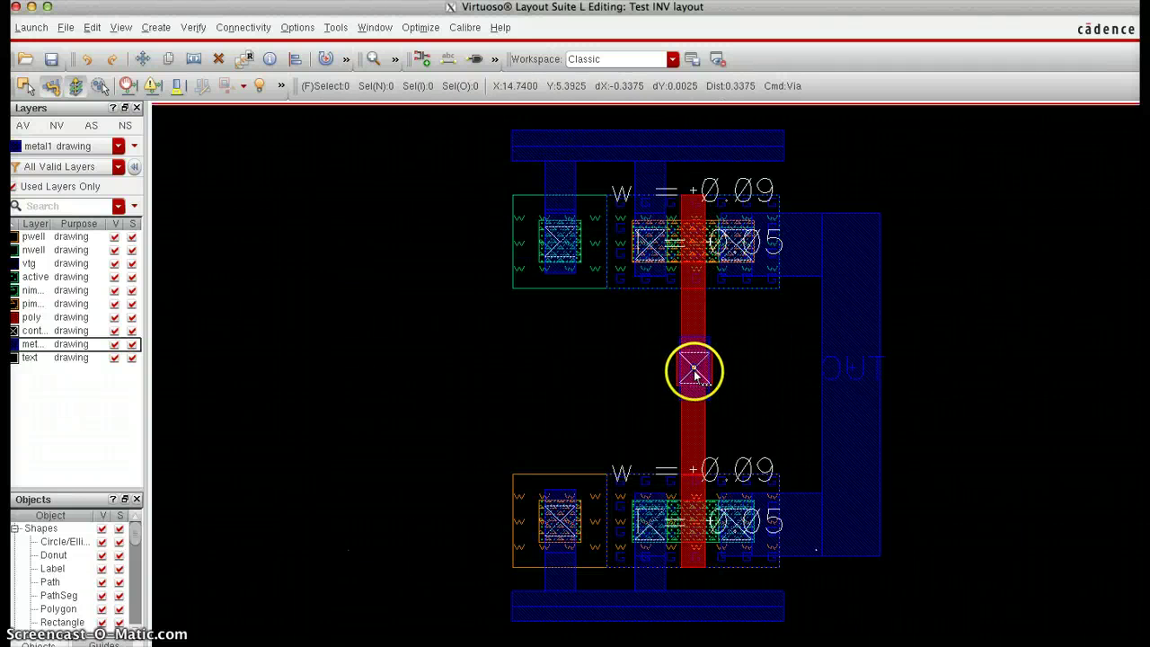
left_click(694, 373)
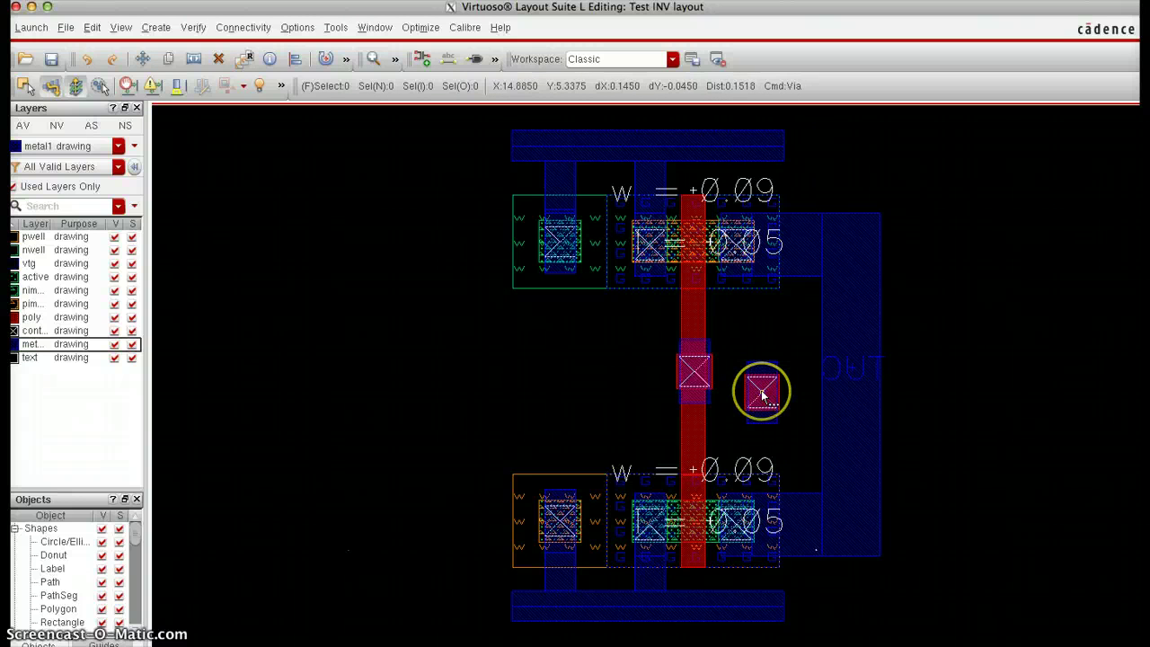
key("Escape")
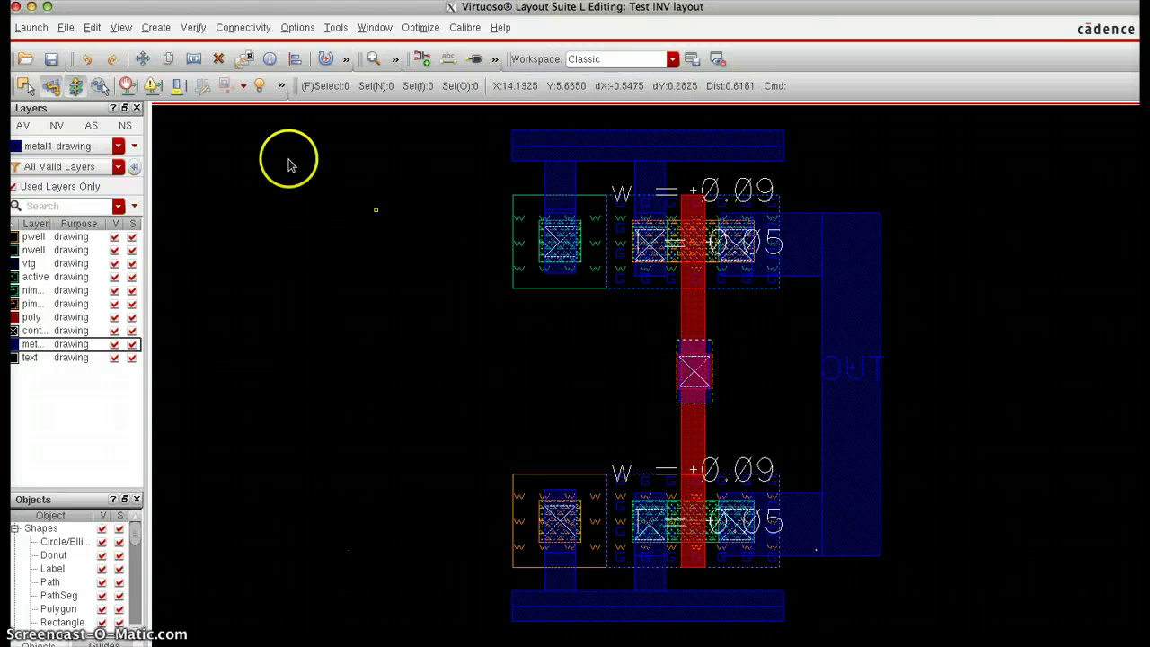
- Create a label with text IN and place it on the M1_POLY gate via
left_click(156, 27)
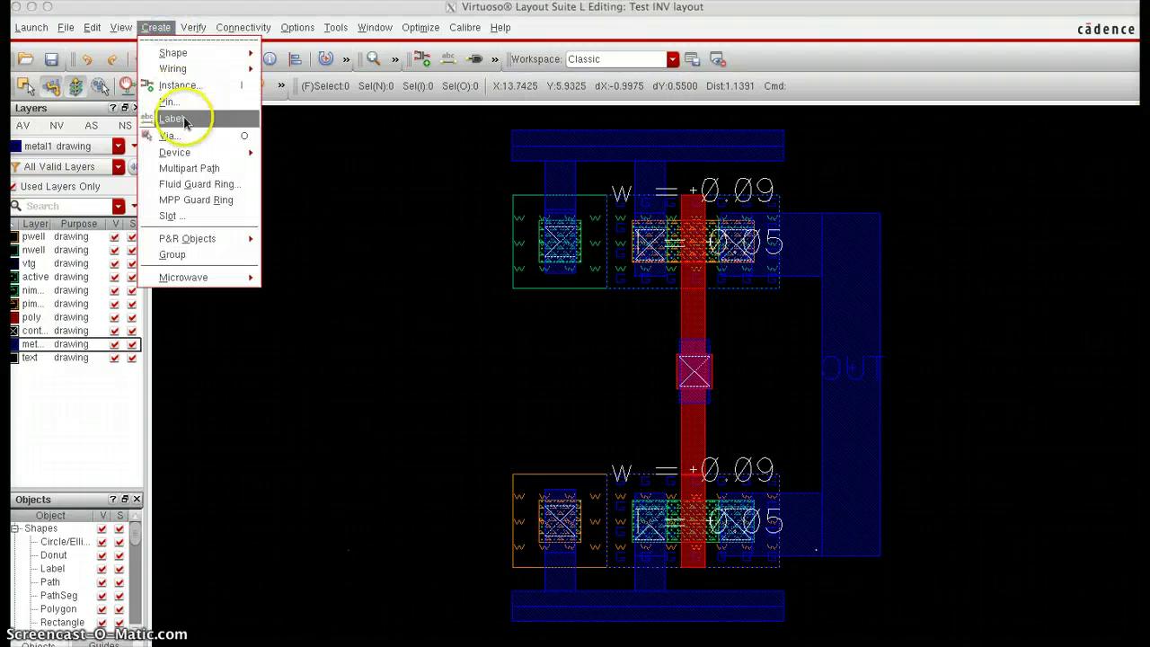
left_click(173, 118)
left_click(443, 180)
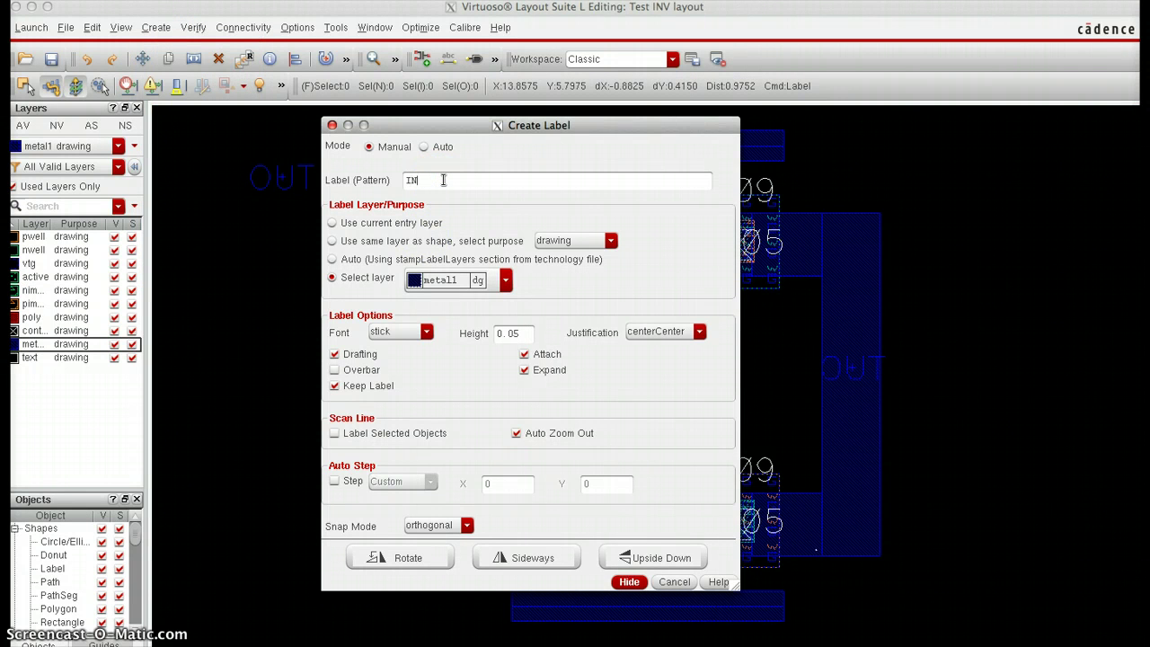
type("IN")
key("Return")
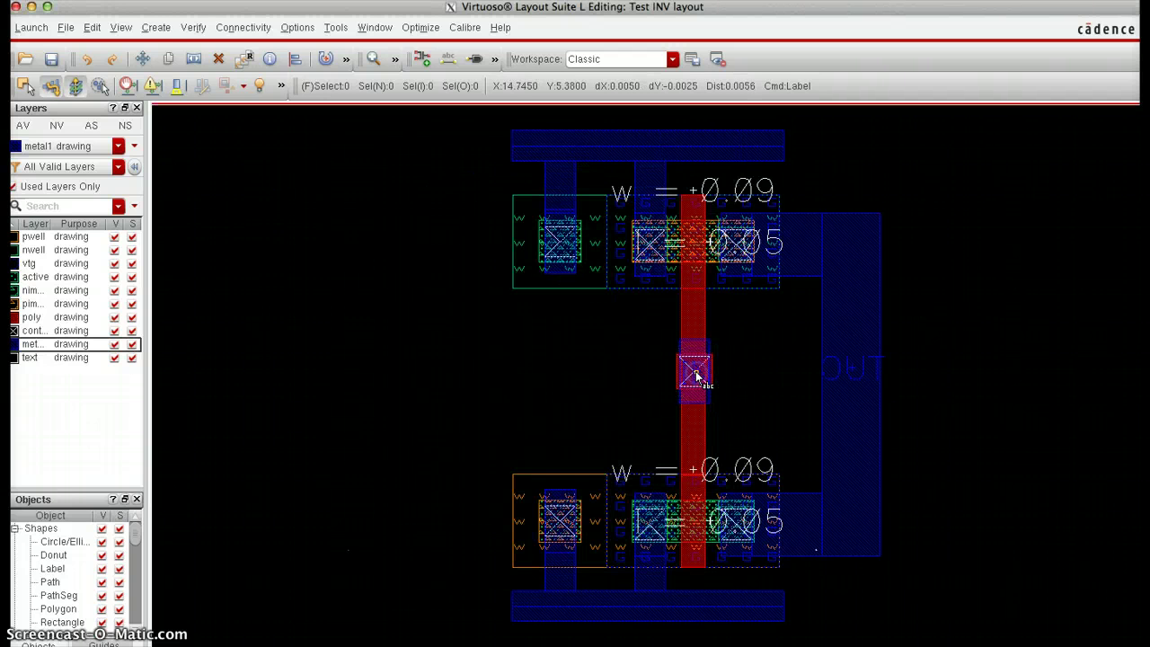
left_click(765, 407)
left_click(762, 410)
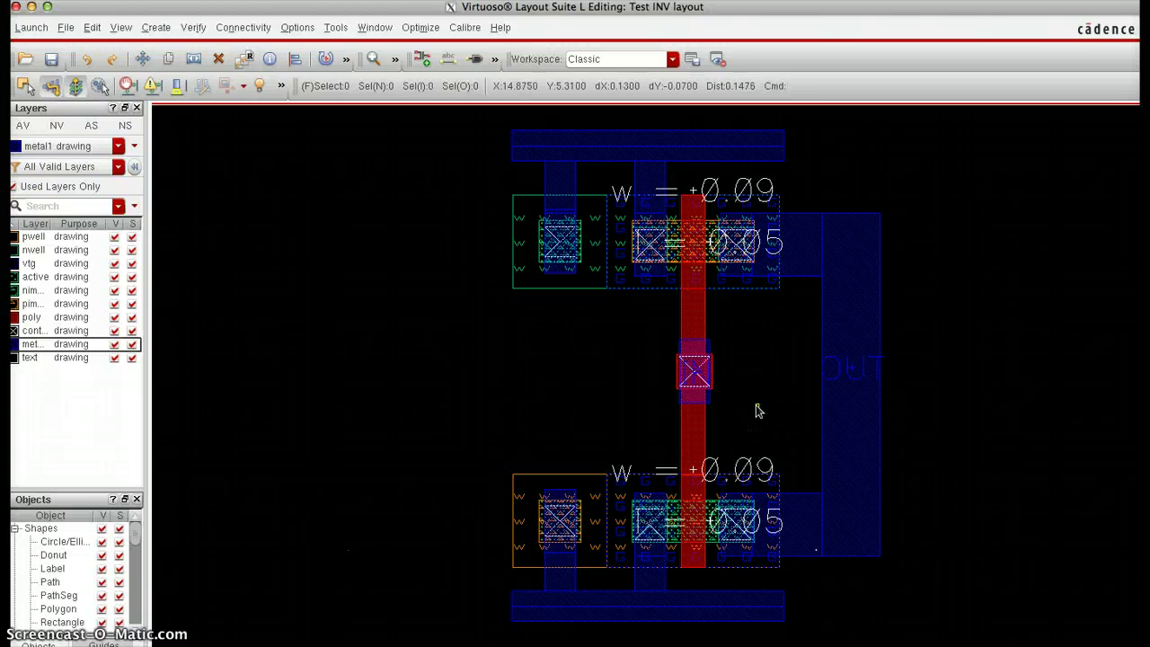
mouse_move(757, 410)
left_mouse_down()
mouse_move(734, 379)
mouse_move(692, 364)
mouse_move(879, 386)
left_mouse_up()
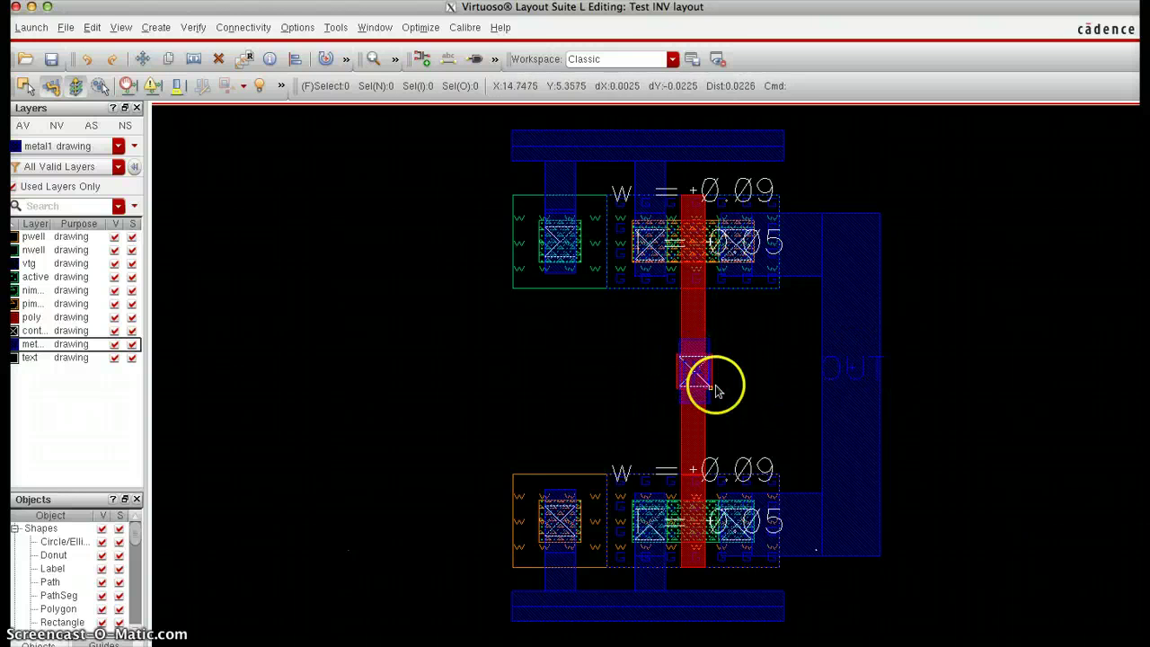
left_click(710, 314)
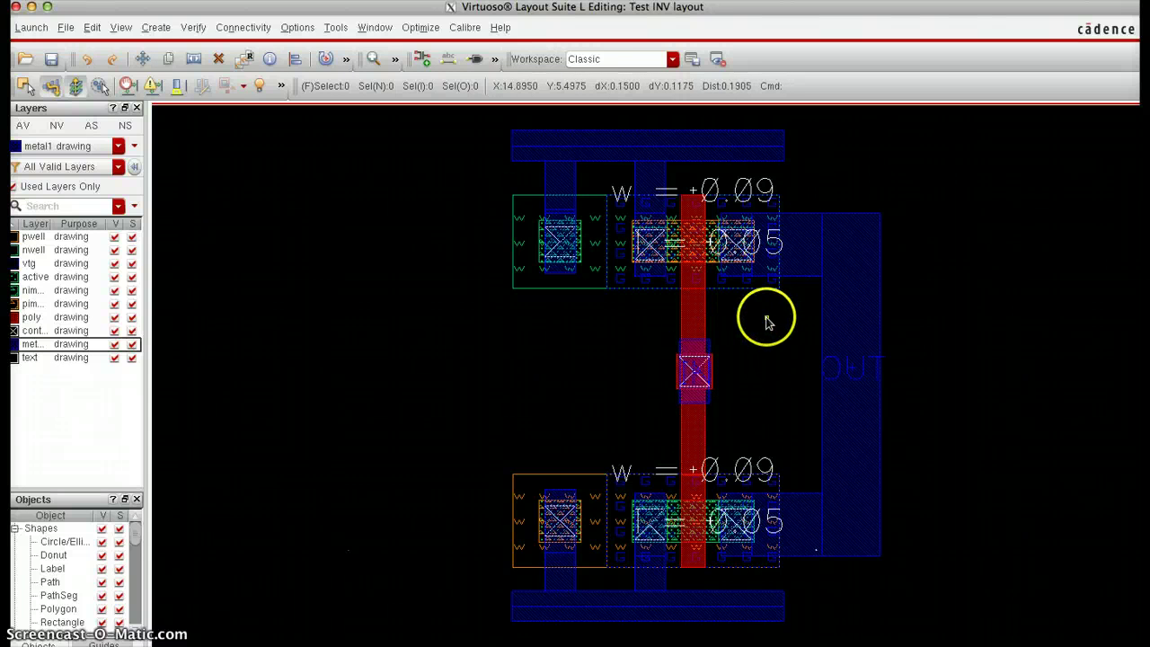
left_click(672, 216)
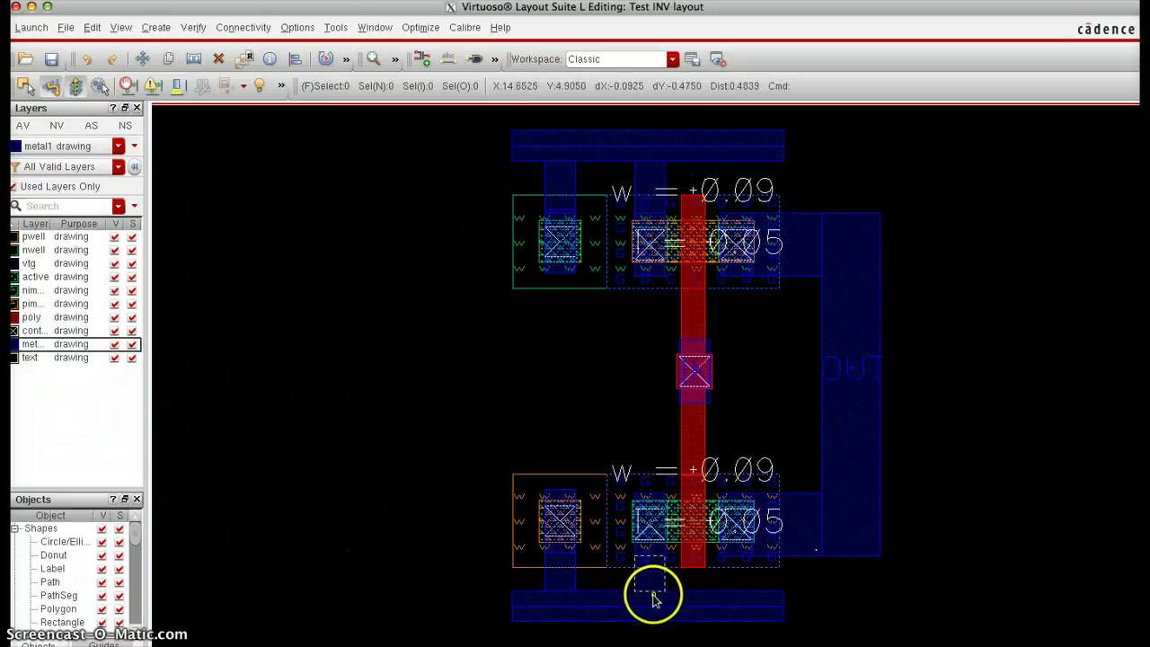
left_click(508, 368)
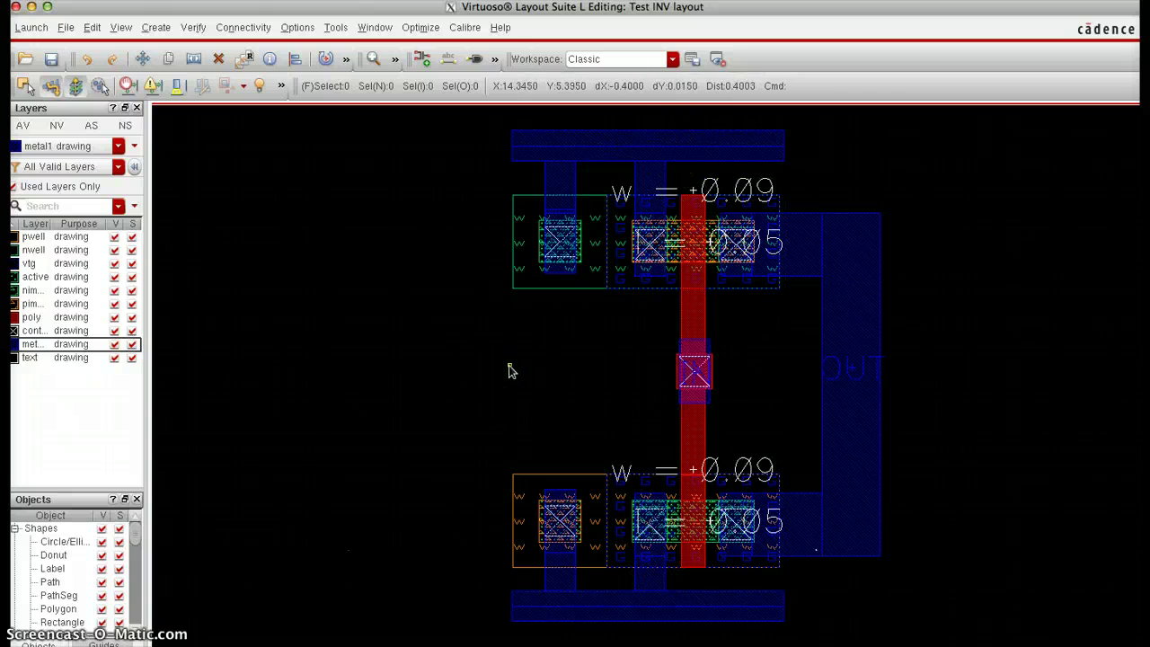
- Dismiss the reopened Create Via command without placing another via
key("o")
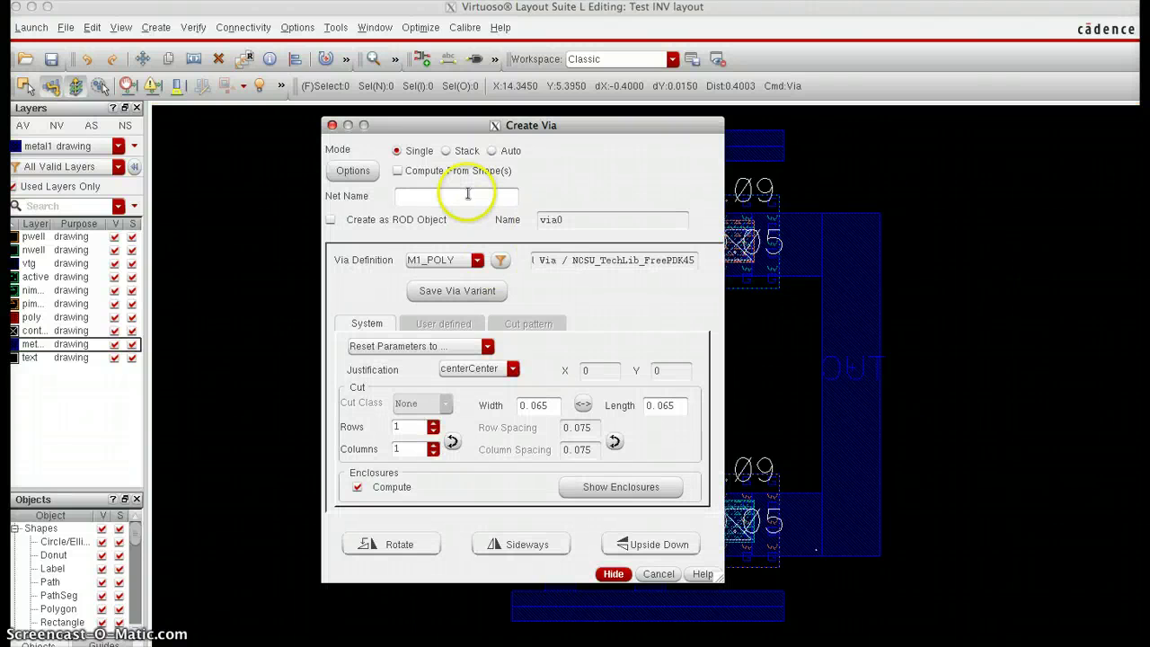
left_click(352, 128)
left_click(457, 174)
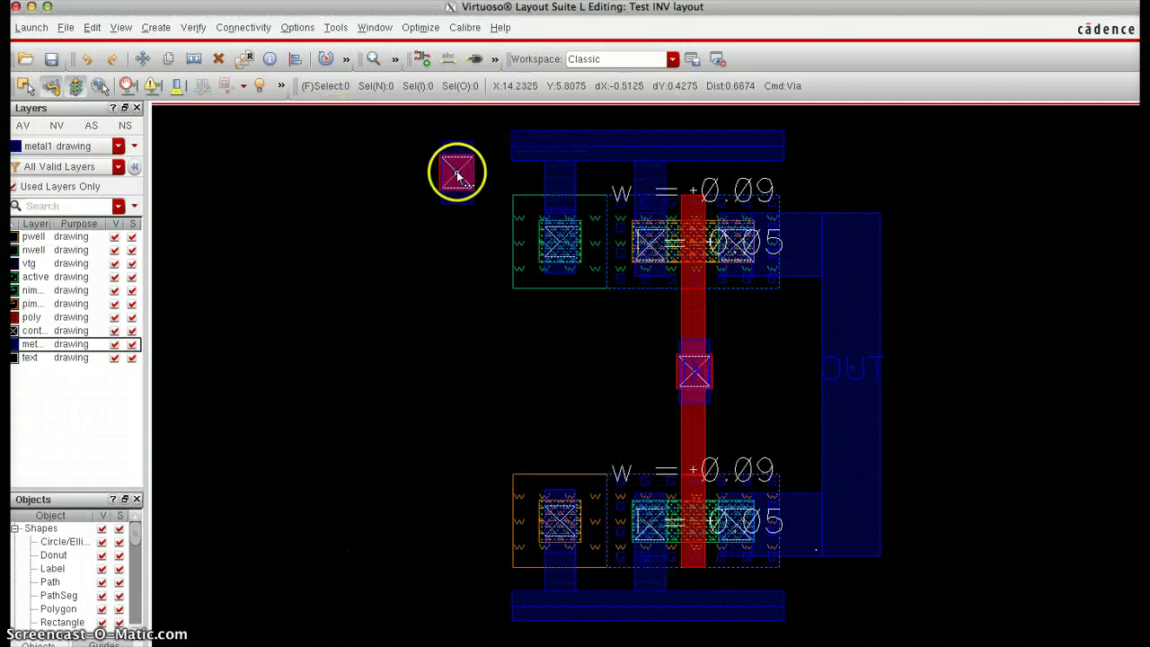
key("Escape")
- Create vdd! and gnd! labels, placing vdd! on the top rail and gnd! on the bottom rail
left_click(155, 28)
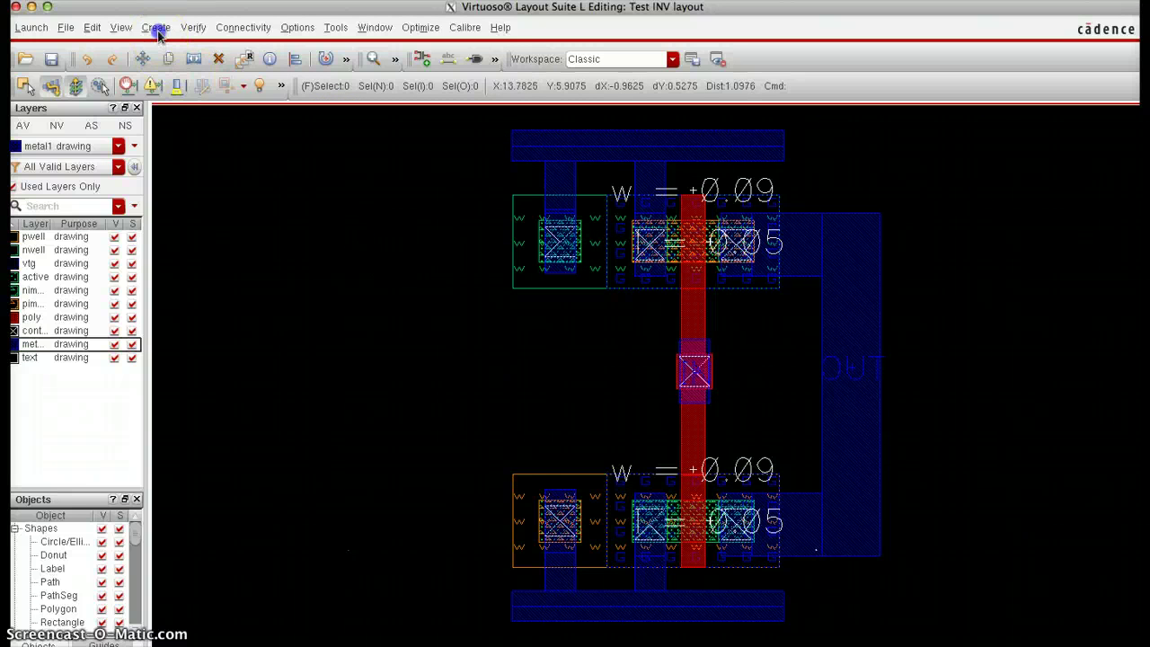
left_click(183, 118)
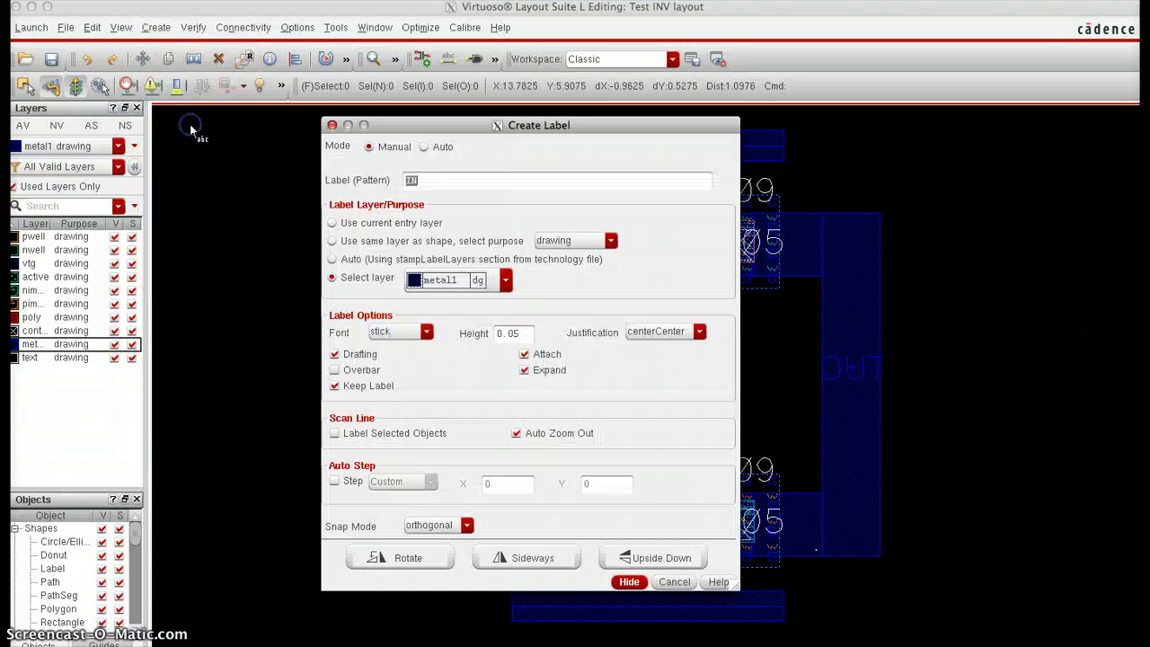
left_click(494, 180)
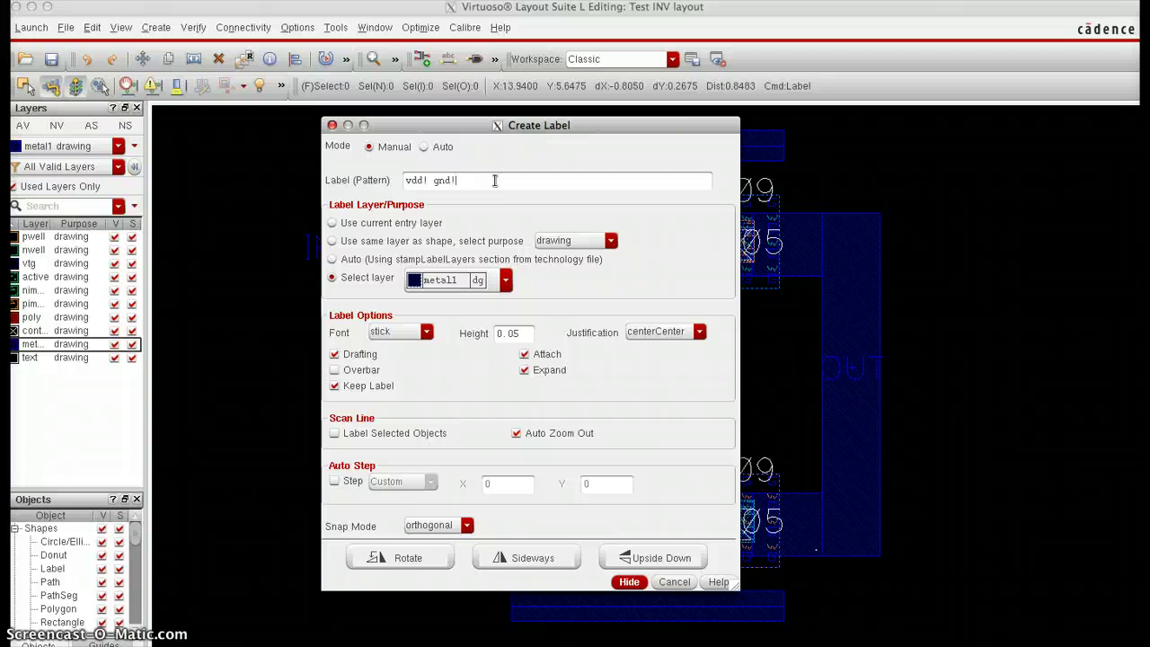
key("Return")
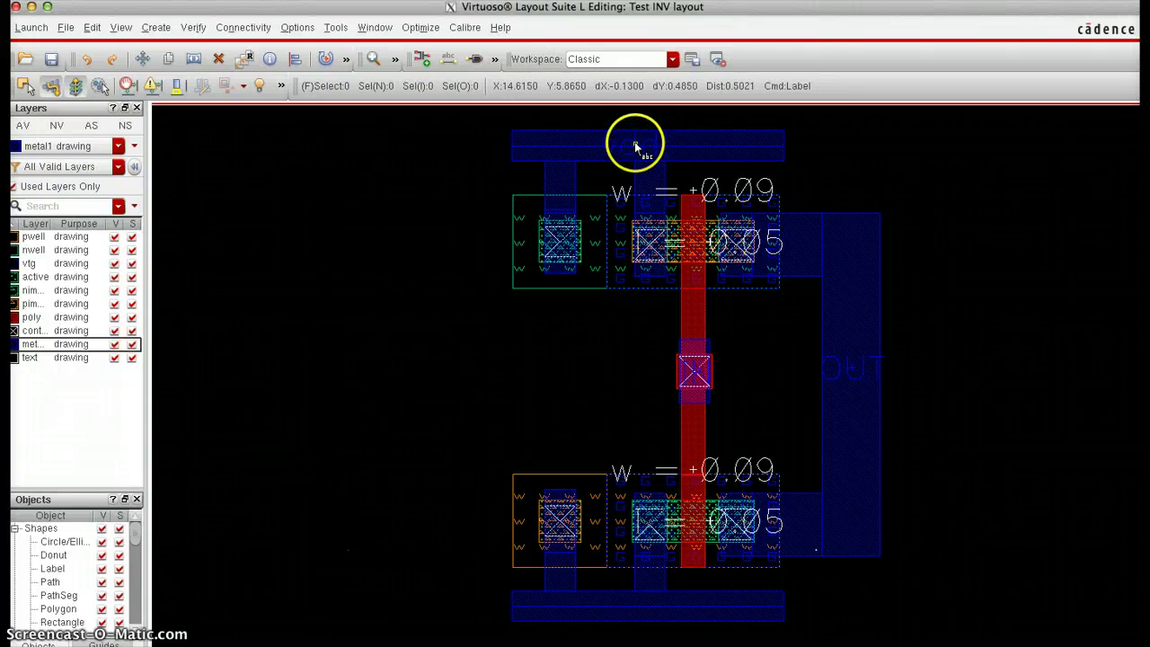
left_click(634, 146)
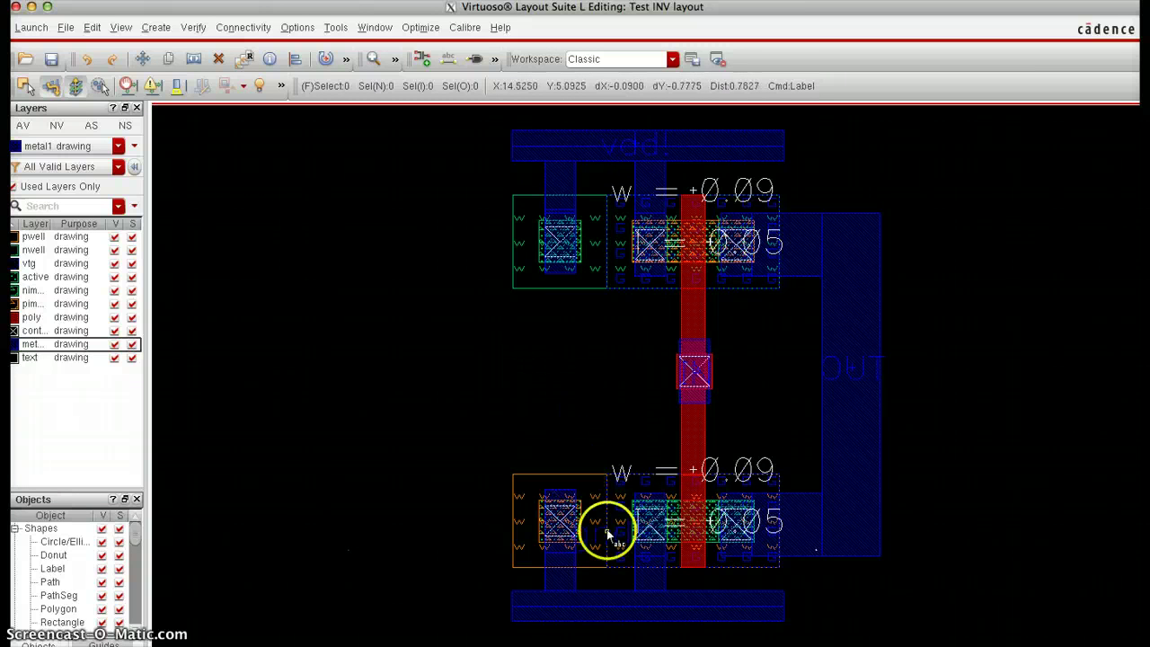
left_click(651, 604)
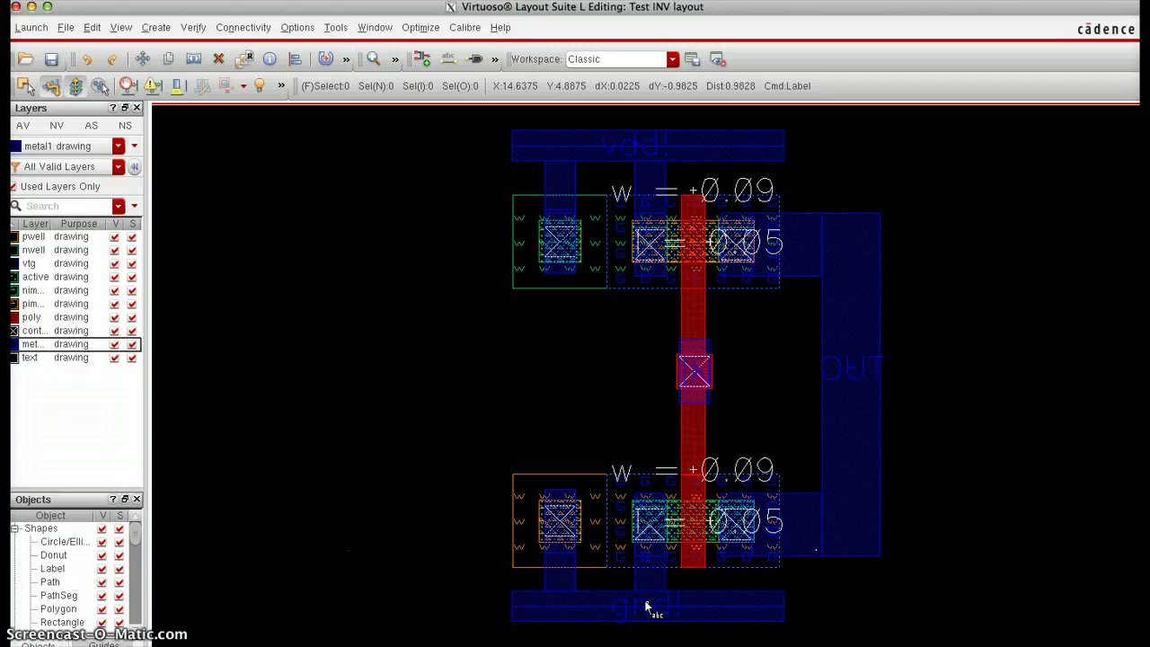
left_click(421, 436)
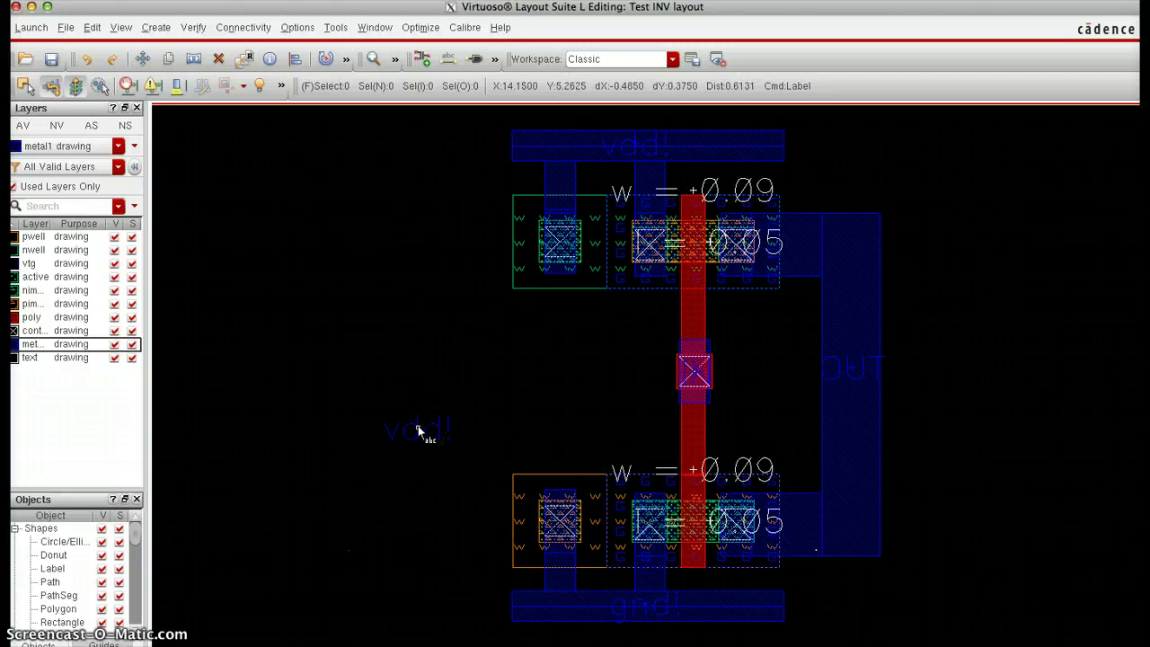
key("Escape")
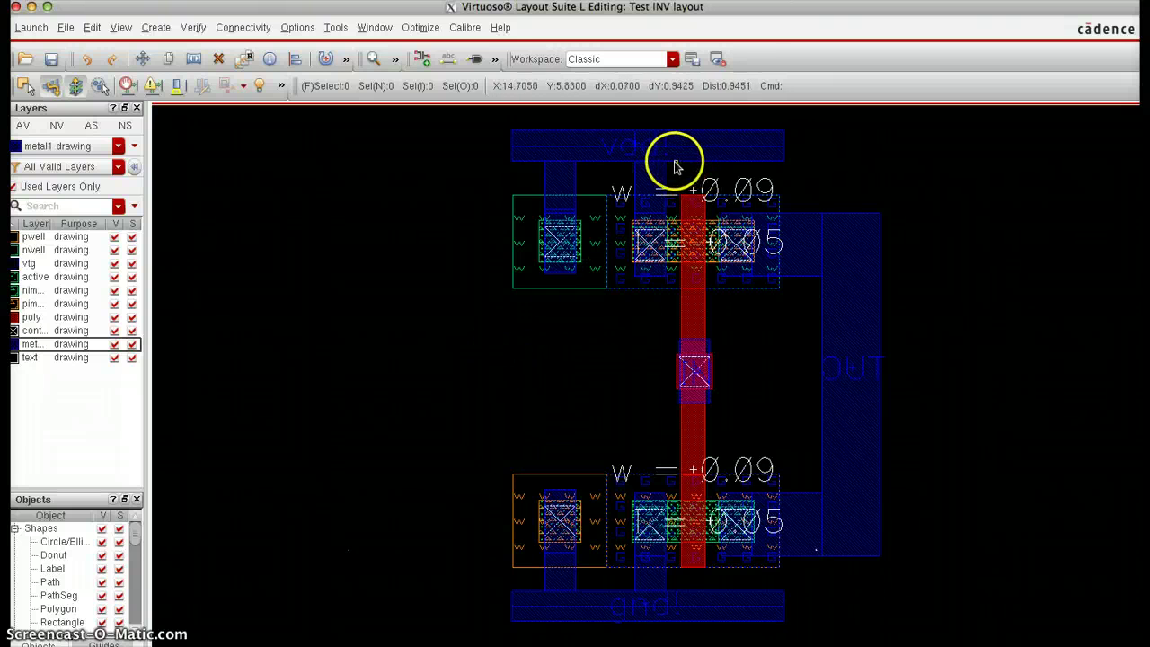
scroll(667, 150, "up", 2, "ctrl")
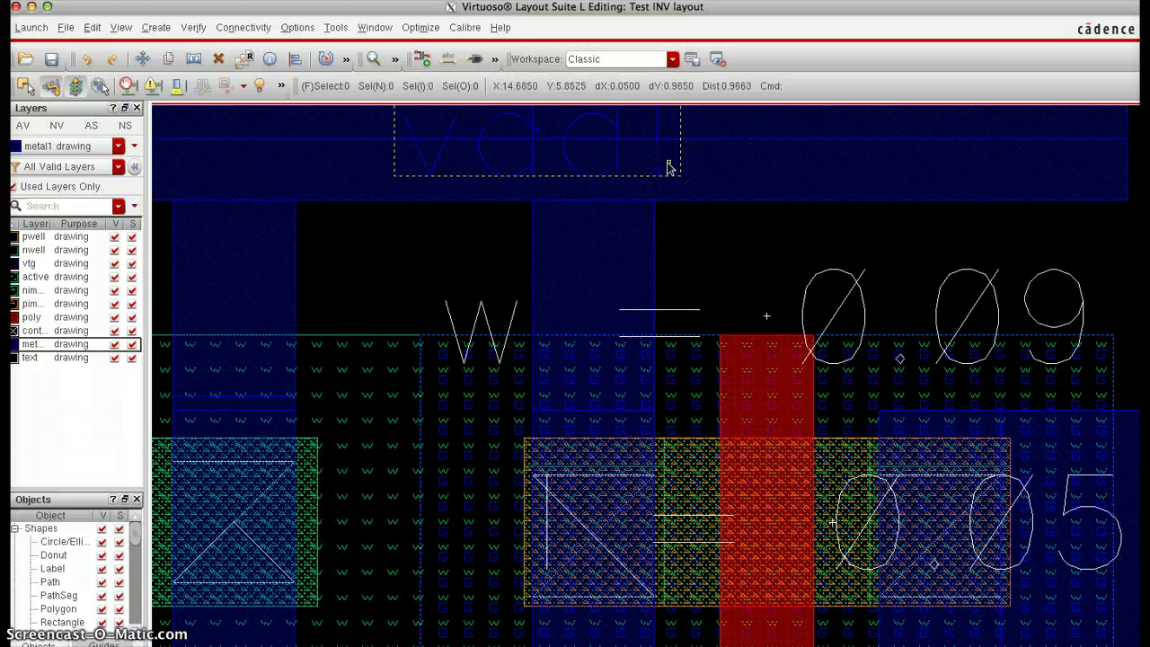
scroll(667, 170, "up", 2)
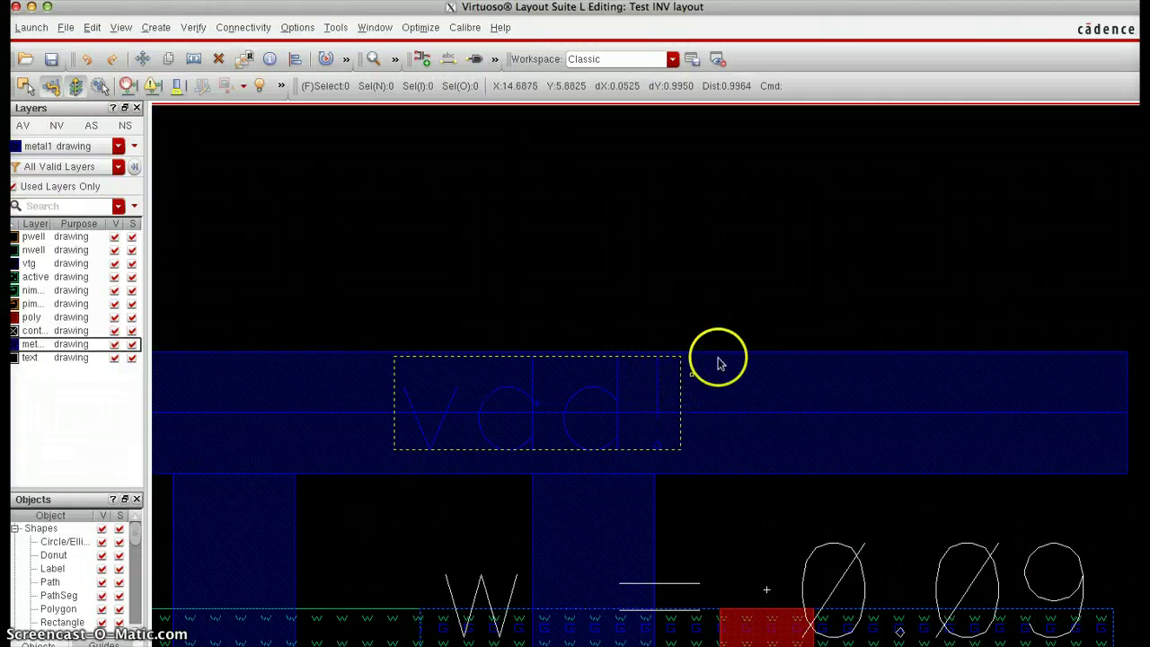
key("f")
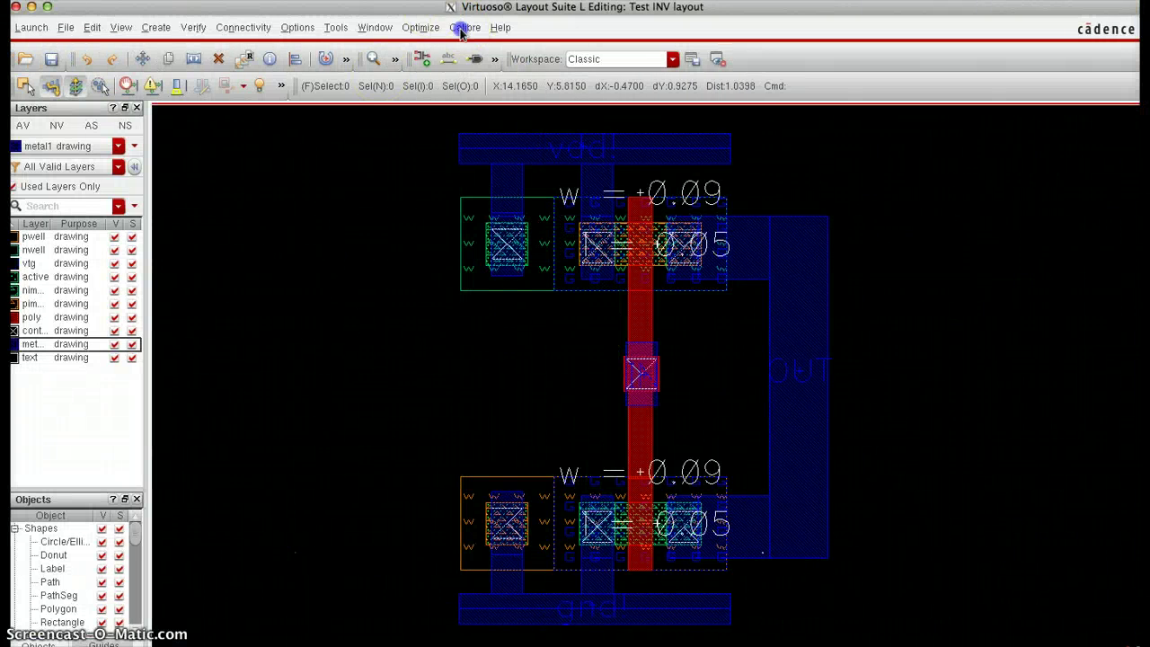
left_click(463, 28)
left_click(464, 28)
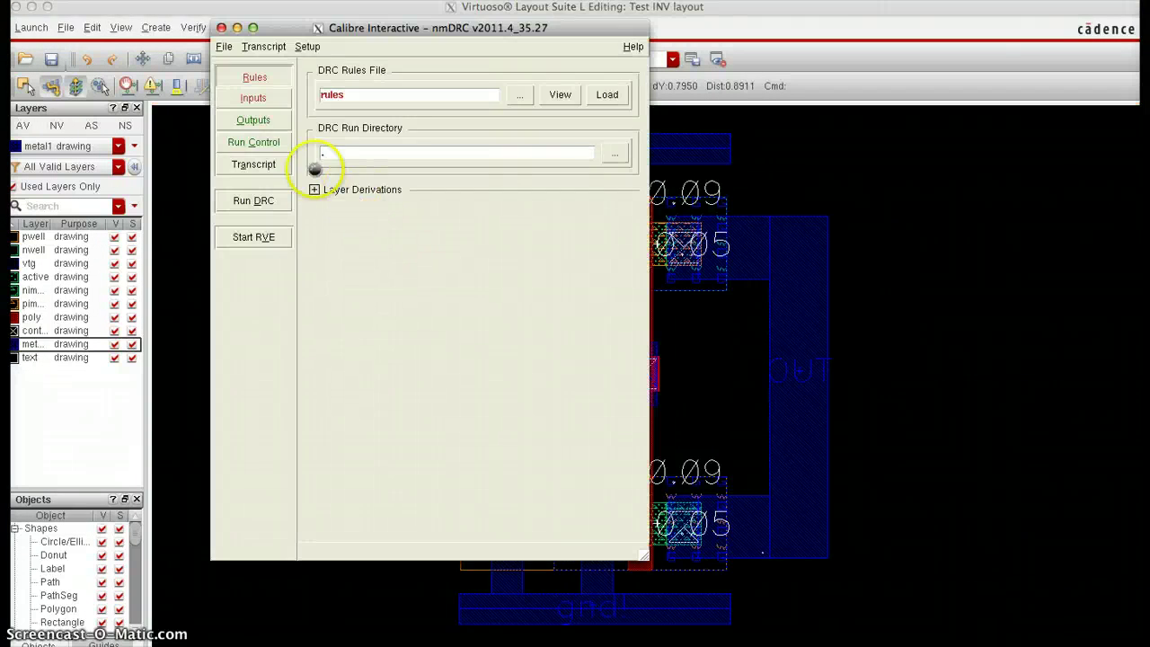
- Run Calibre DRC on INV, accepting the overwrite, then close RVE and Calibre Interactive
left_click(262, 200)
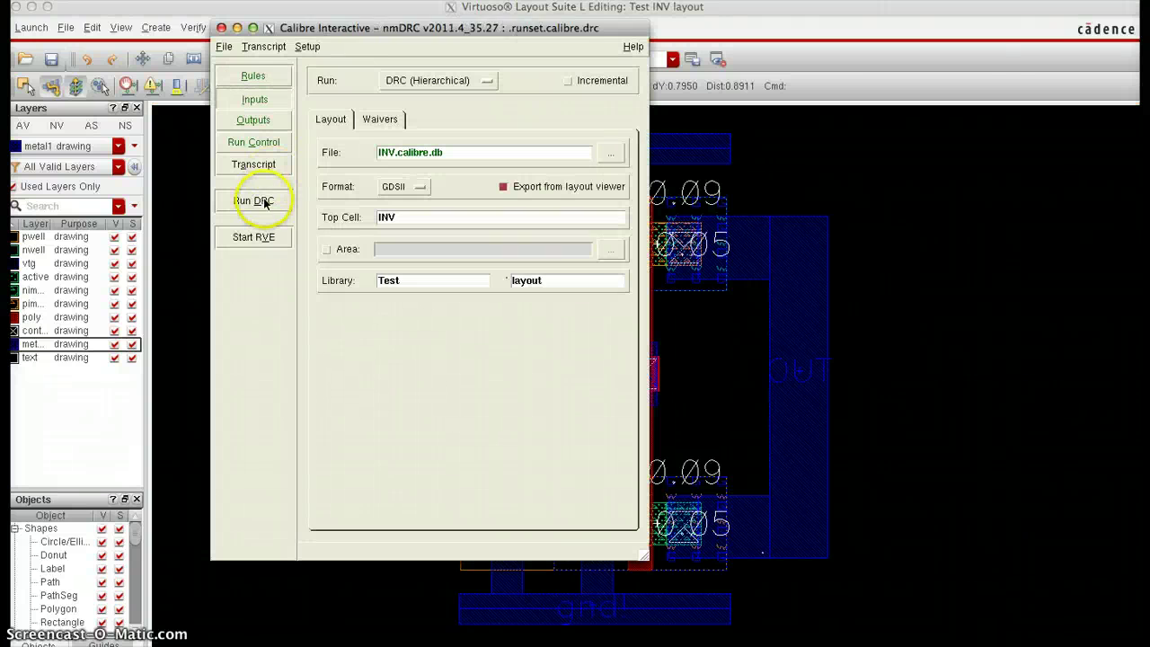
left_click(380, 336)
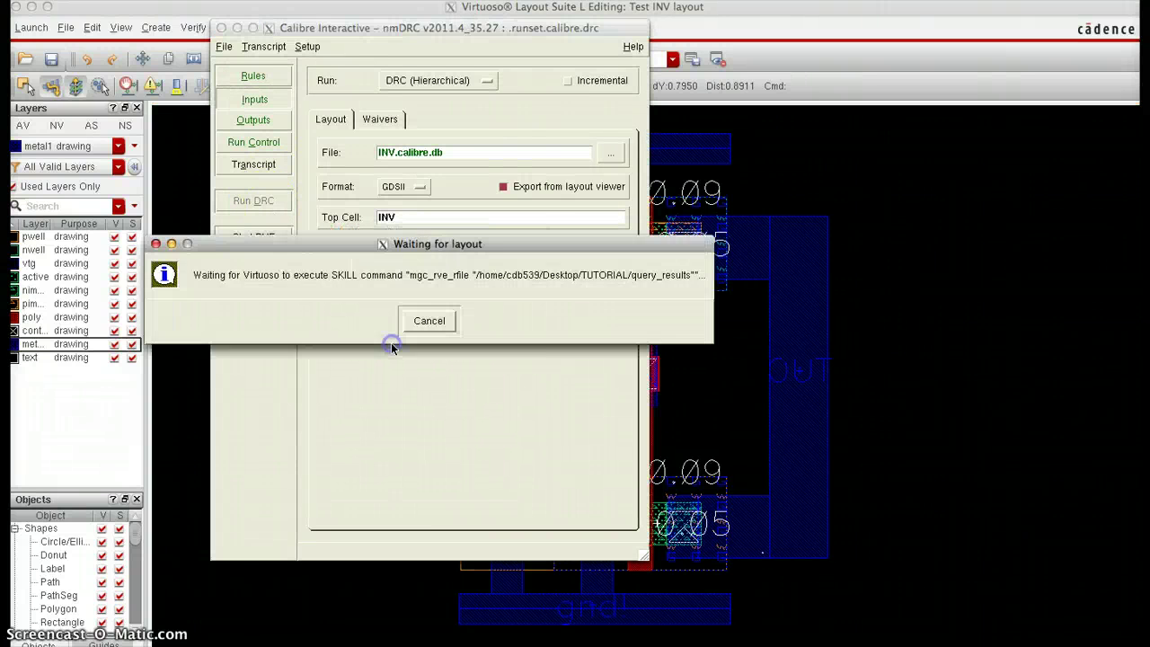
left_click(95, 79)
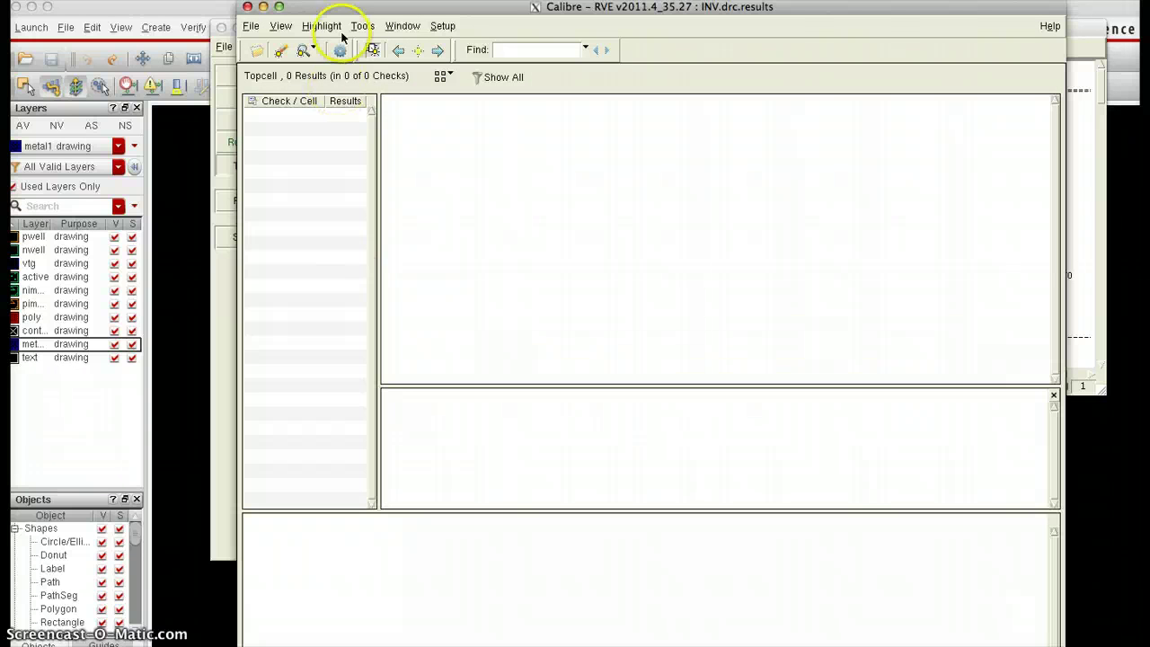
left_click(250, 8)
left_click(222, 27)
left_click(377, 266)
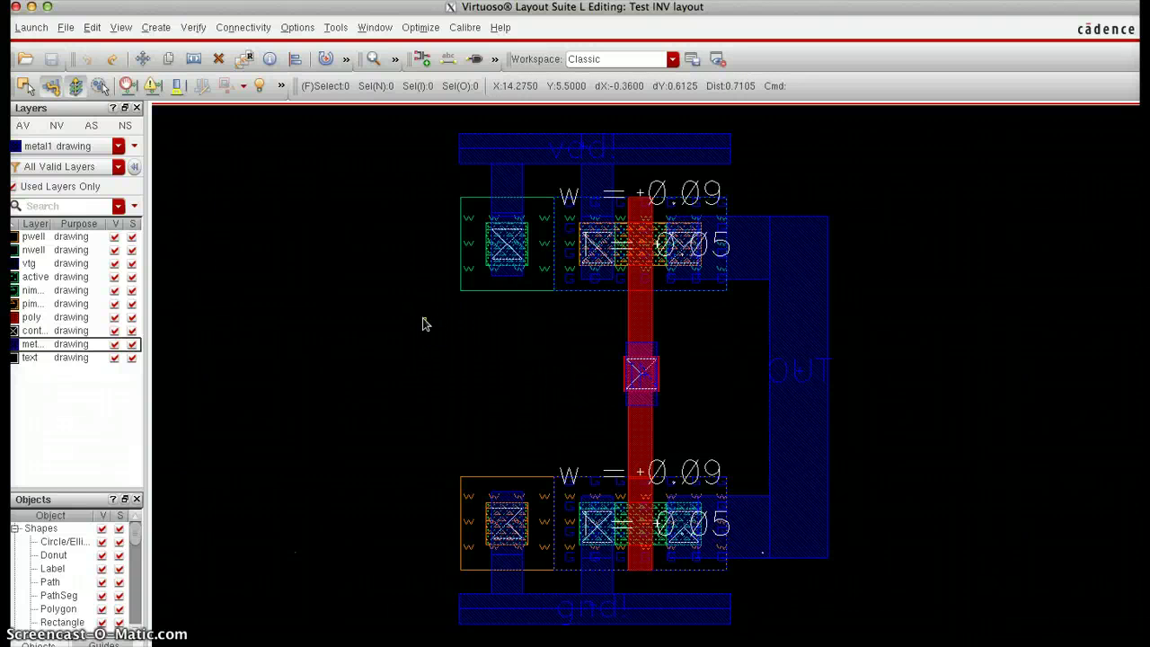
- Open Calibre LVS setup and review the rules file path and layout/netlist input settings
left_click(466, 28)
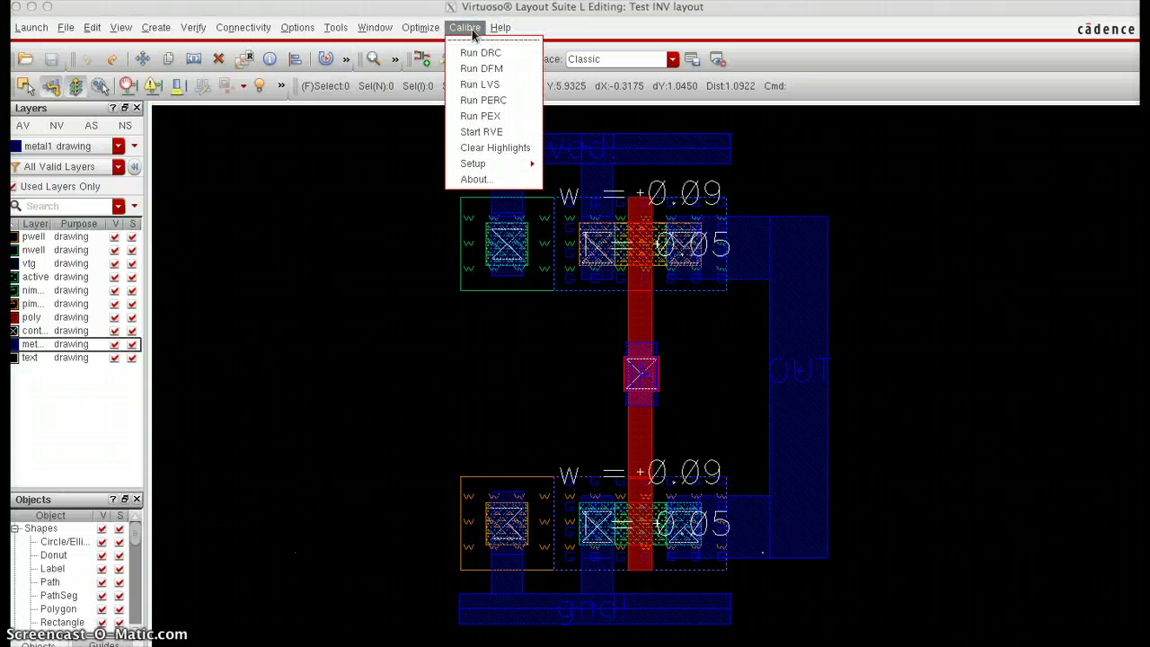
left_click(485, 84)
left_click(365, 254)
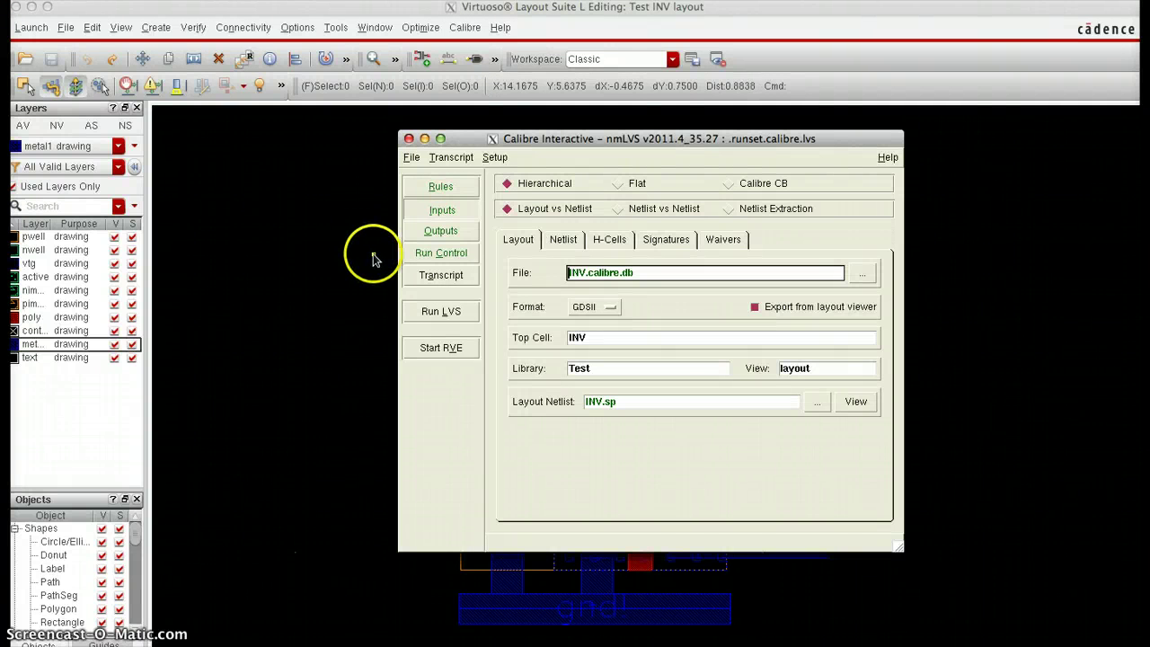
left_click(433, 187)
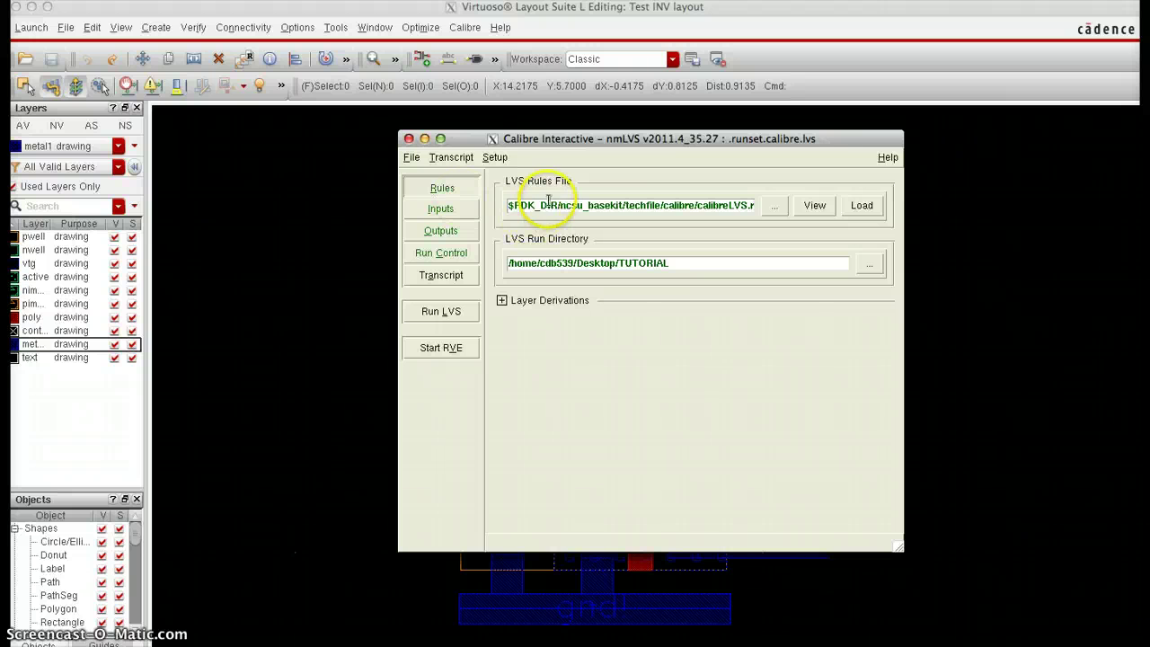
left_click_drag(546, 205, 790, 212)
left_click(714, 205)
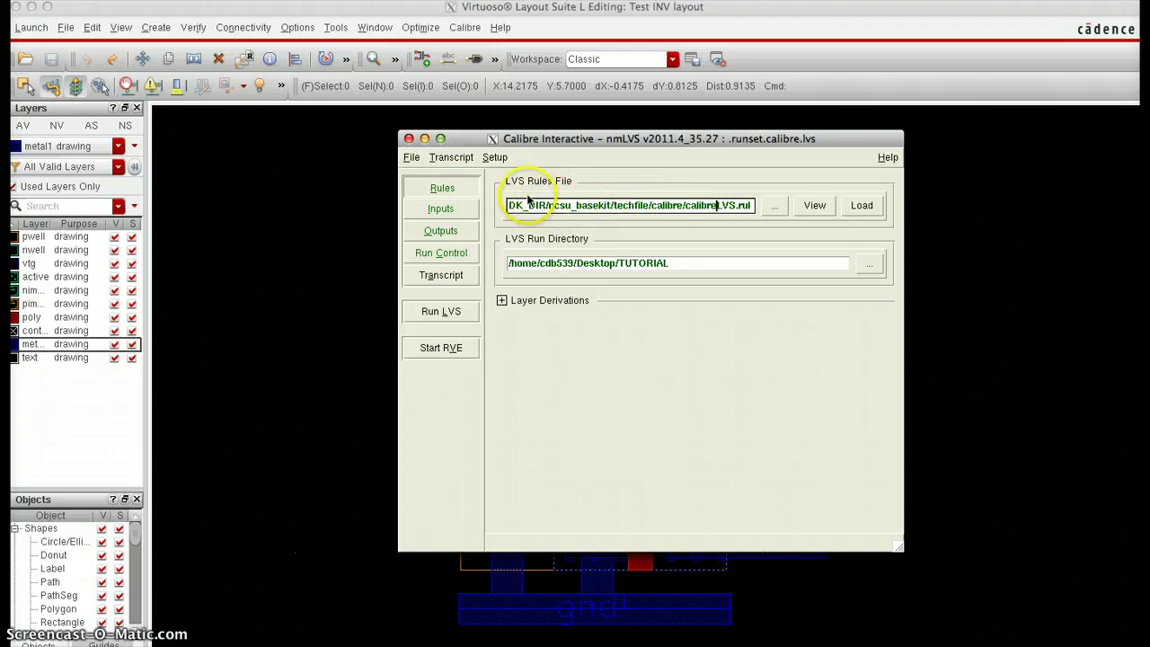
left_click(439, 209)
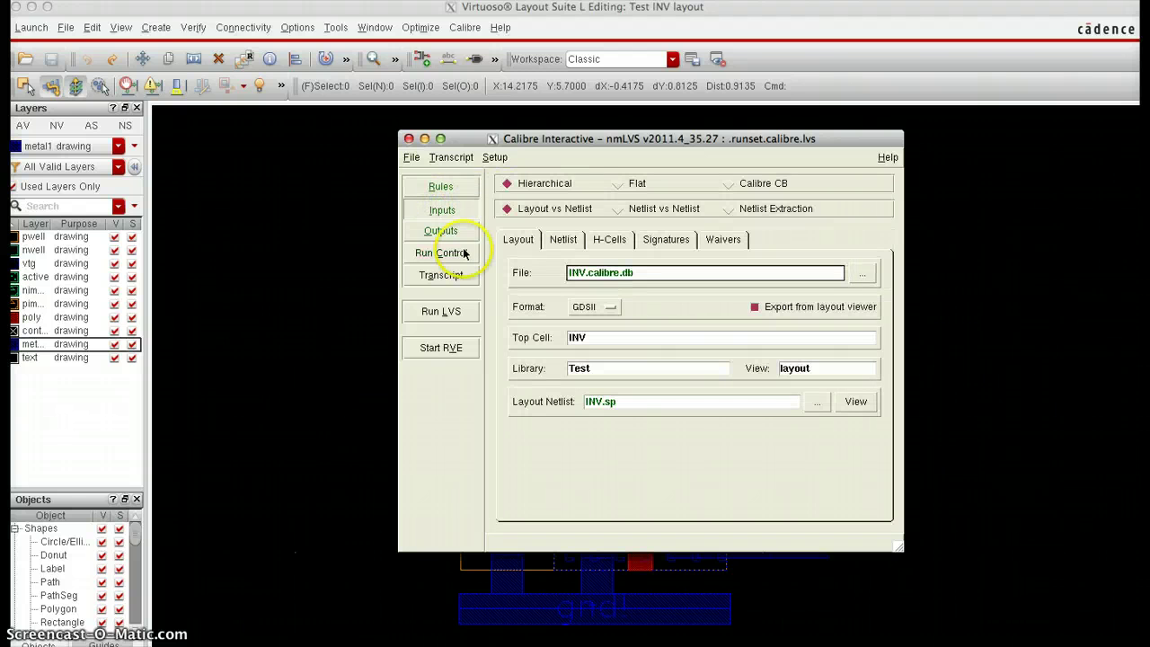
left_click(554, 243)
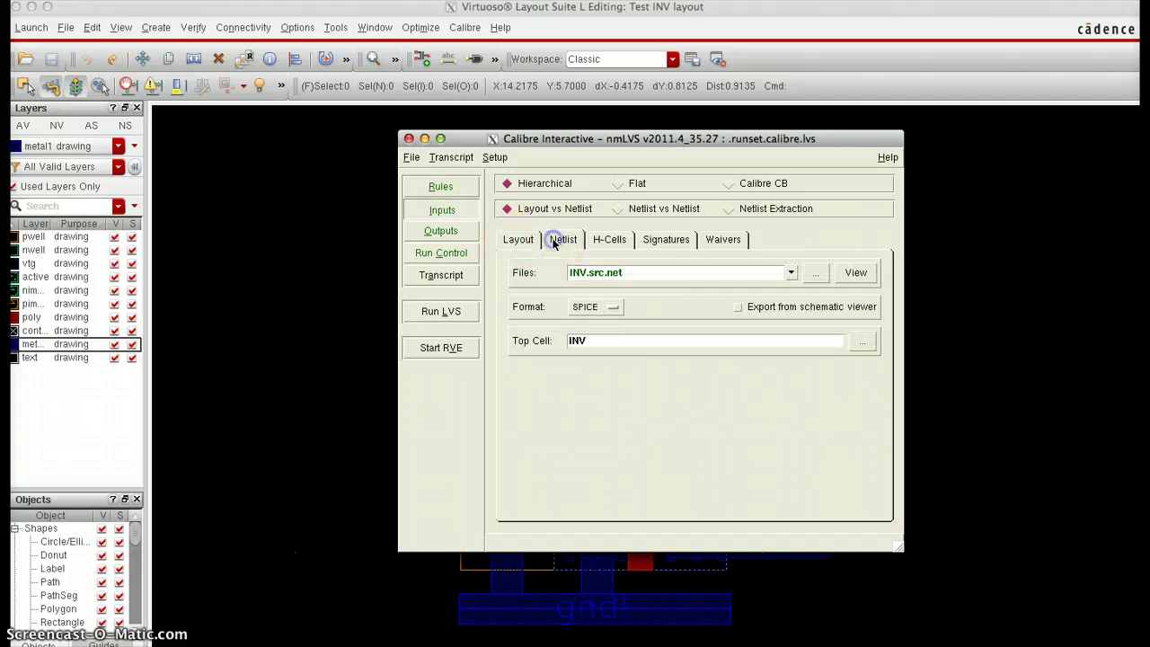
left_click(529, 241)
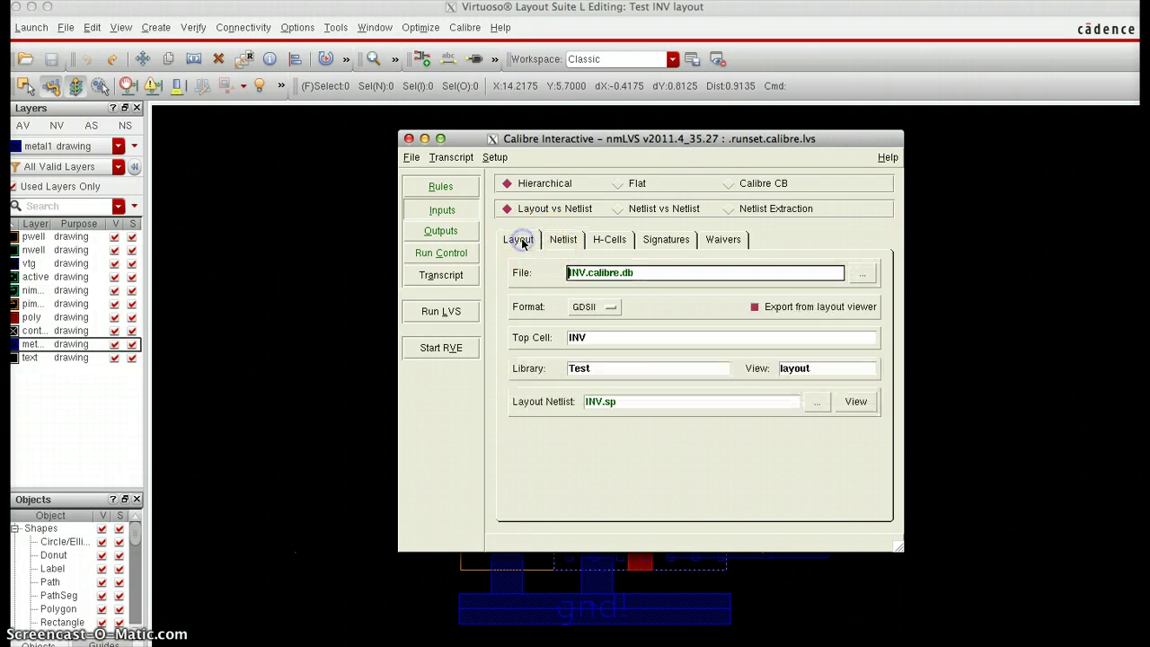
key("Tab")
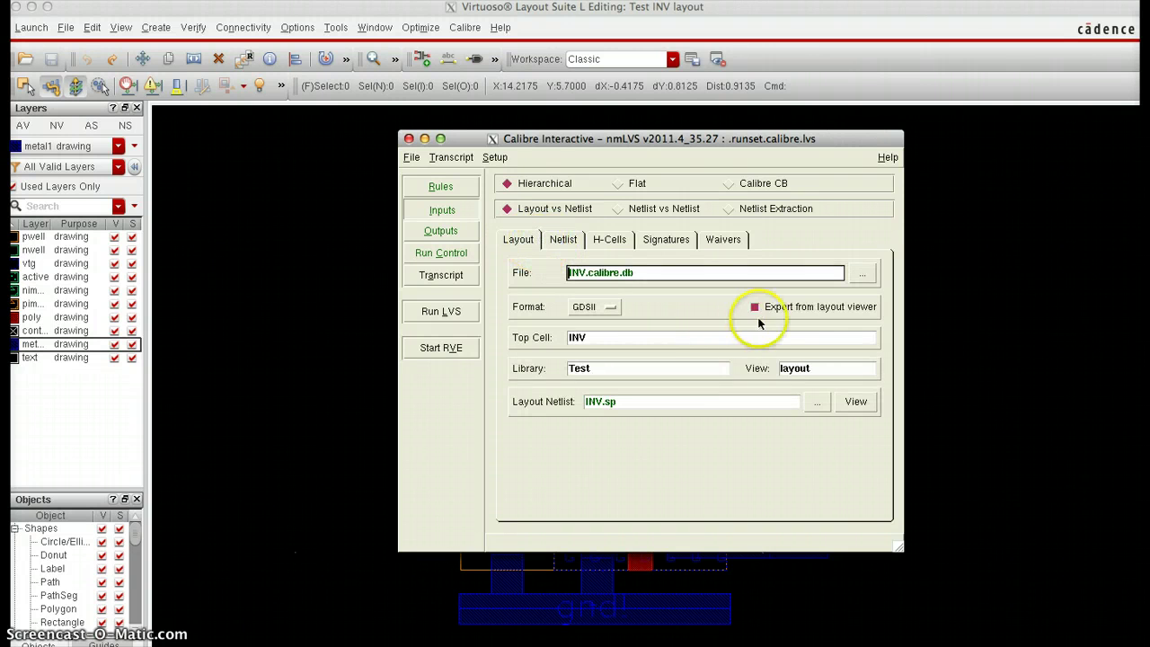
left_click(564, 240)
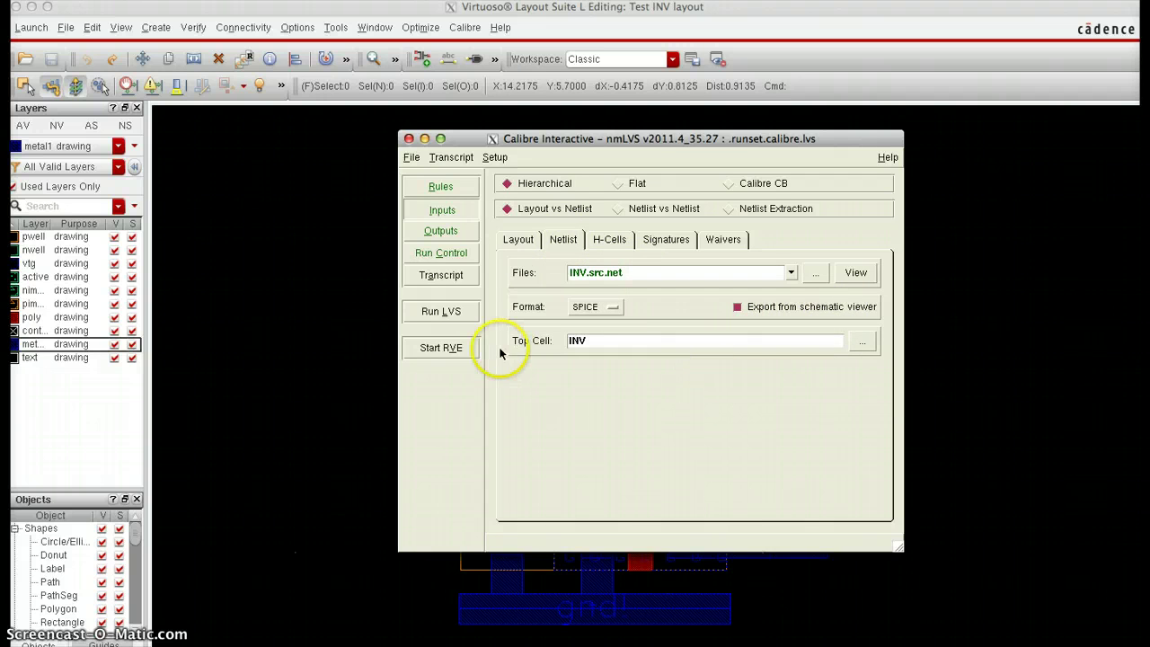
- Launch LVS, allowing overwrite of INV.calibre.db and INV.src.net
left_click(461, 311)
left_click(465, 311)
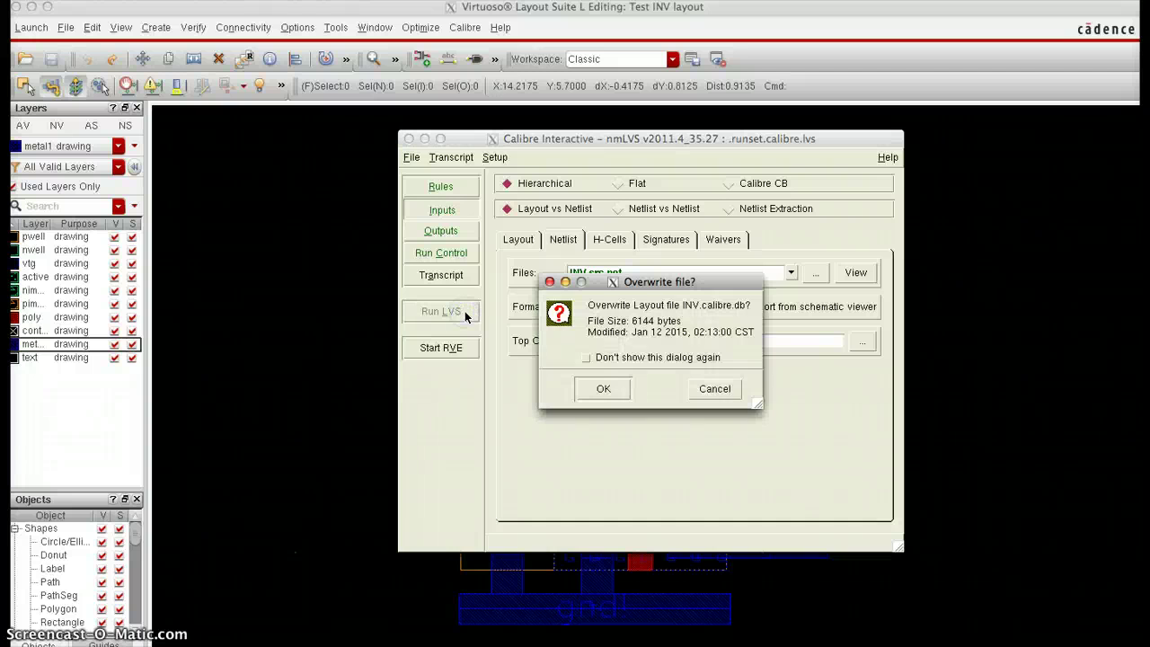
left_click(602, 388)
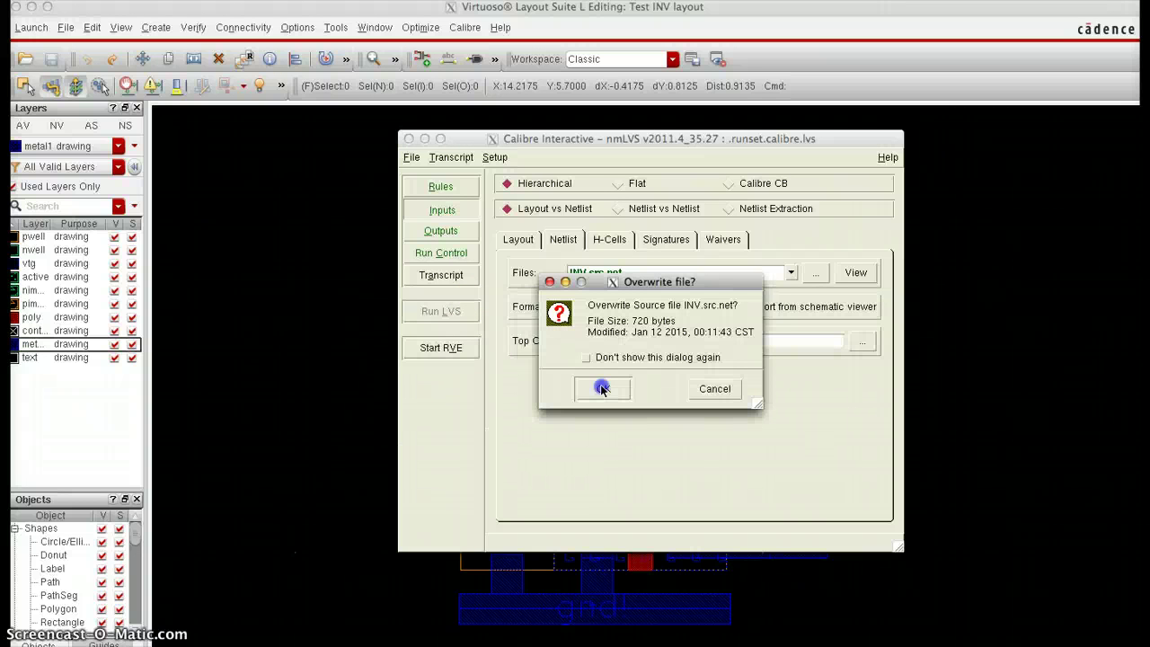
left_click(602, 389)
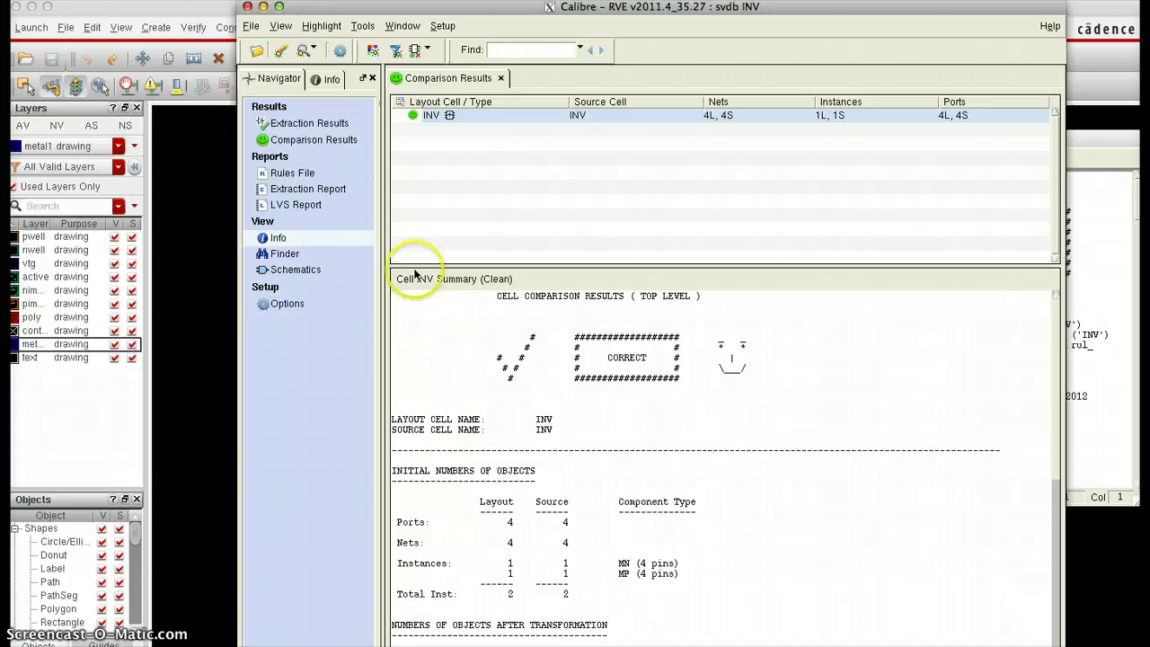
- Close RVE, the LVS Report and Calibre Interactive without saving settings
left_click(247, 6)
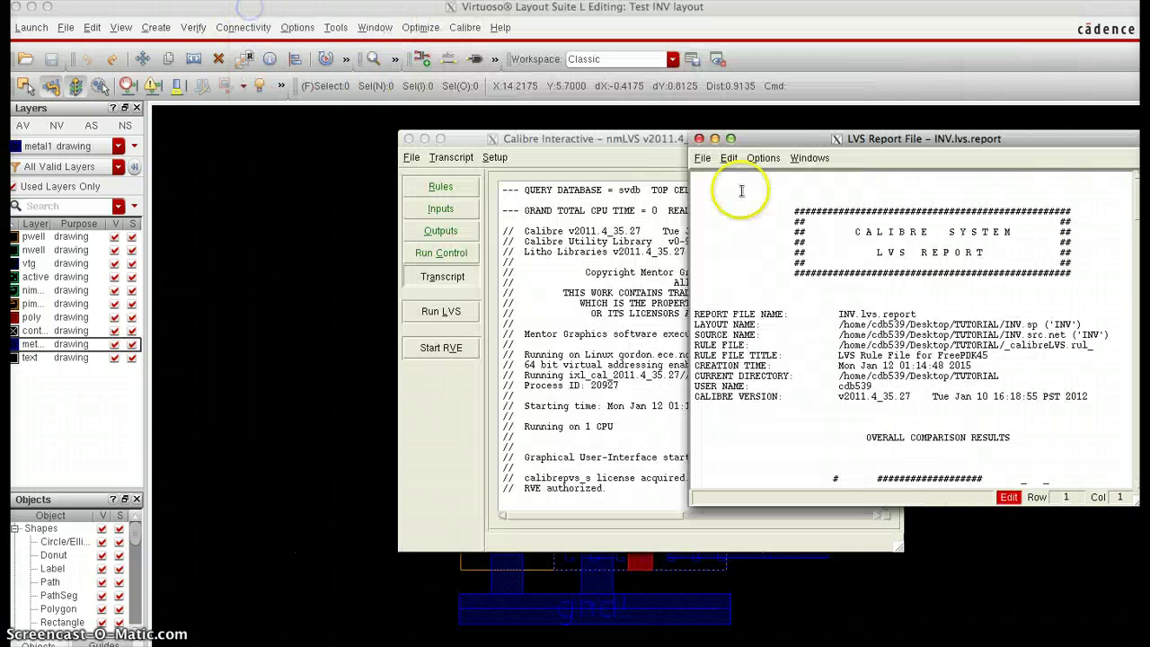
left_click(699, 139)
left_click(409, 139)
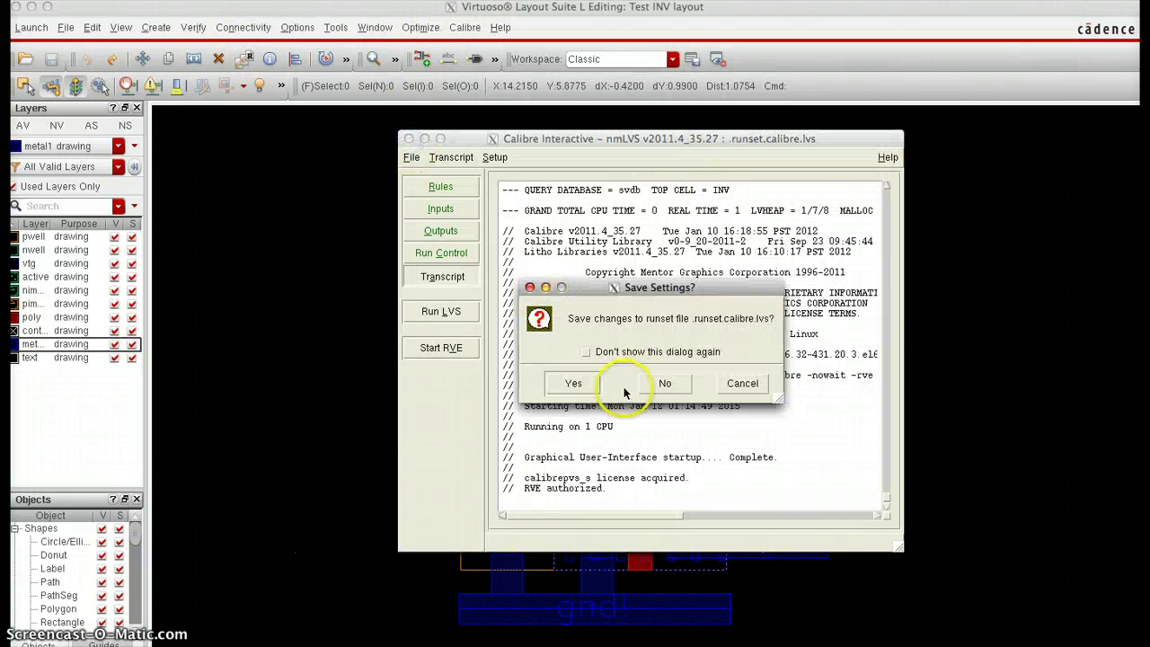
left_click(665, 384)
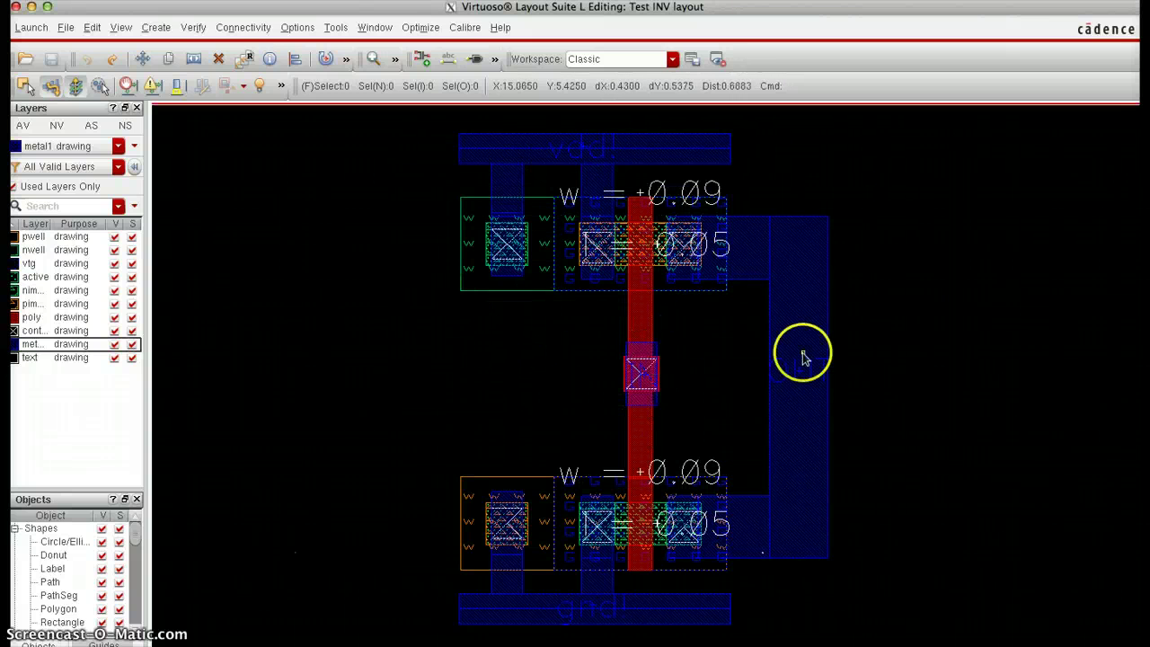
- Rerun Calibre LVS on INV with the saved runset, overwriting INV.calibre.db and saving the cell
left_click(802, 378)
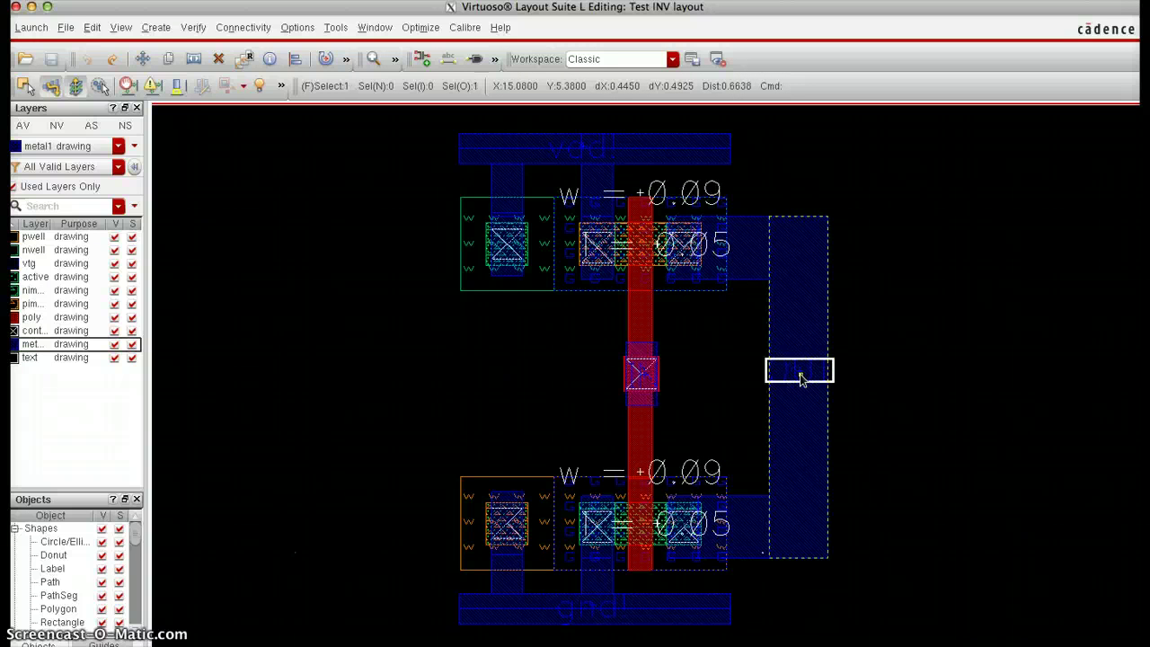
left_click(972, 368)
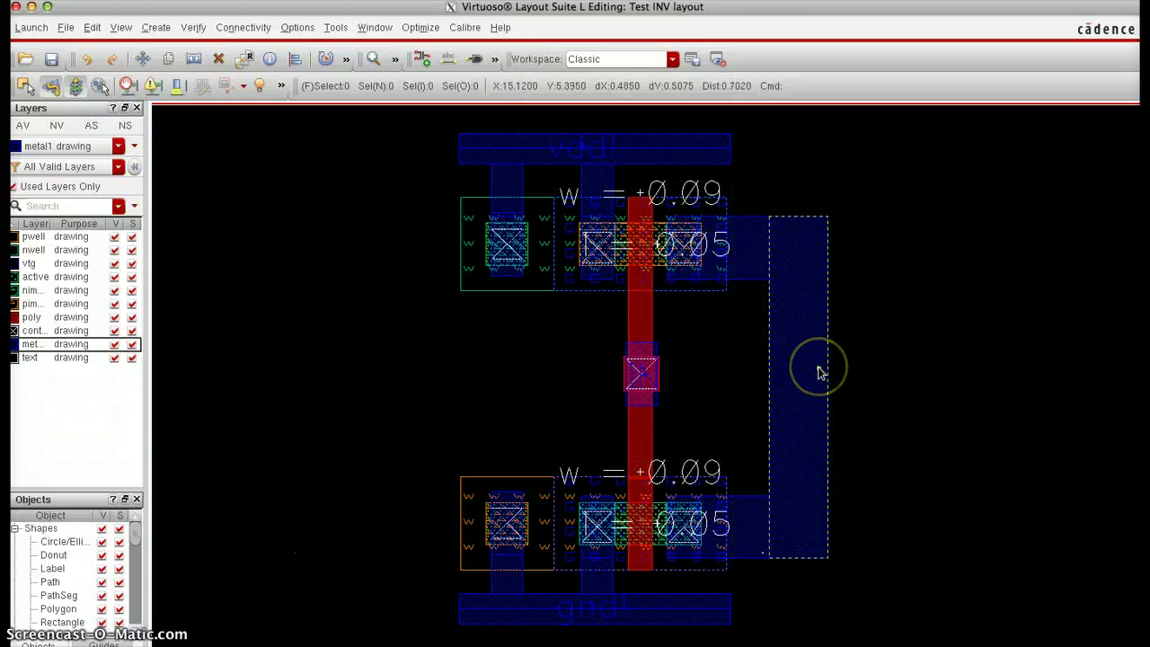
left_click(464, 27)
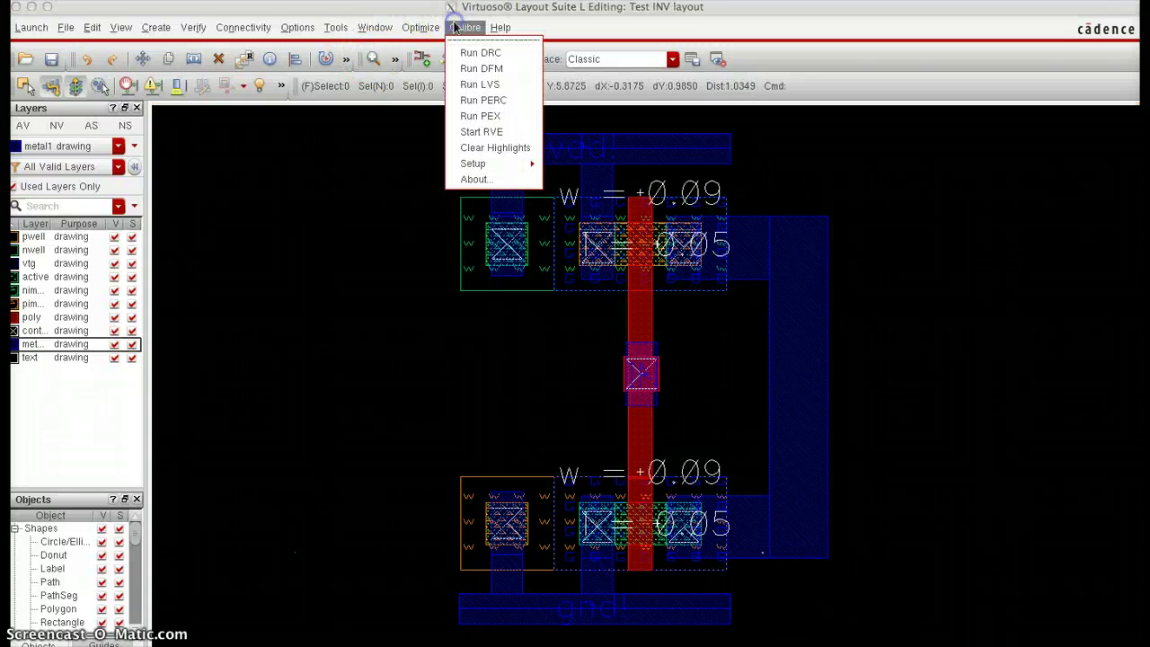
left_click(481, 85)
left_click(514, 286)
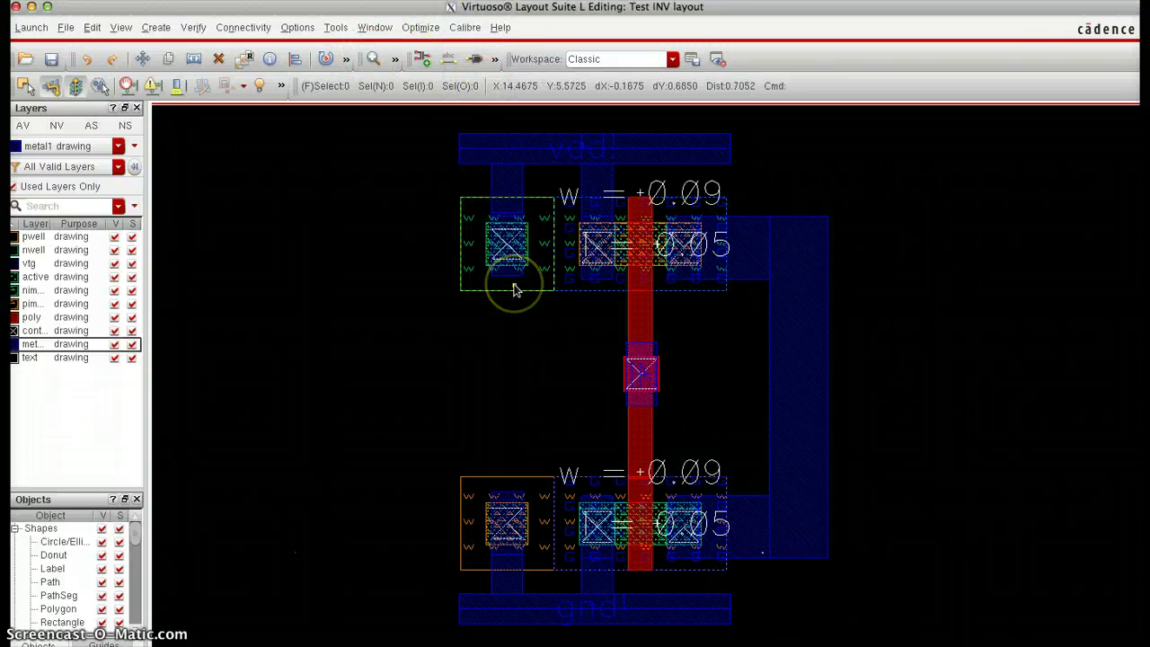
left_click(514, 287)
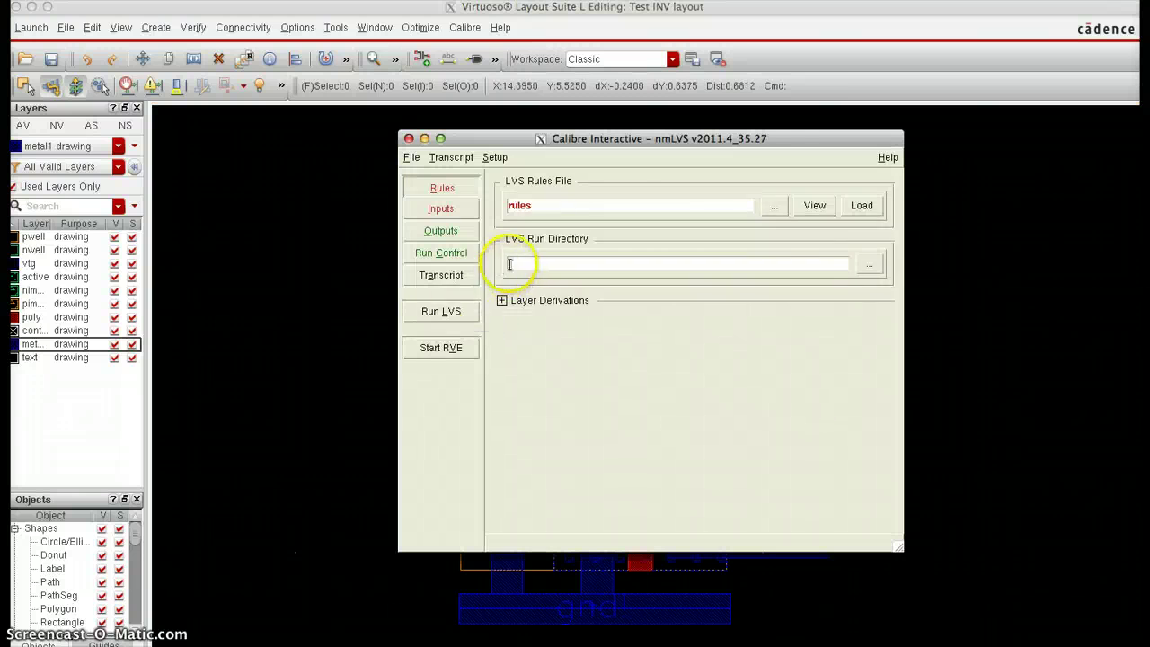
left_click(457, 308)
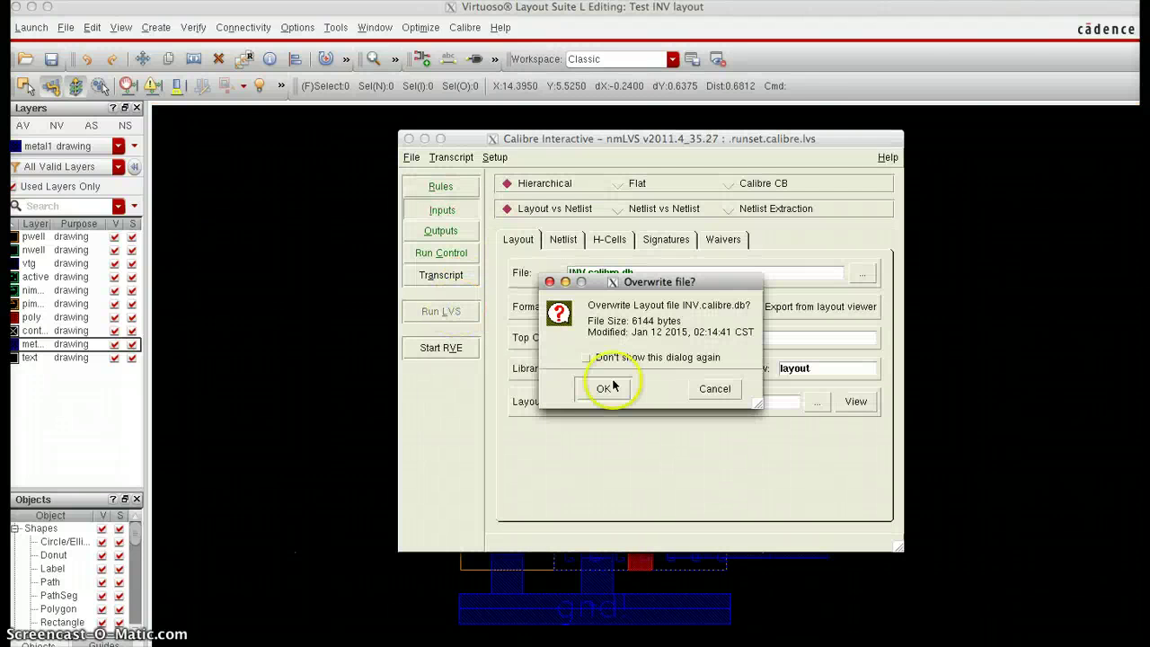
left_click(595, 389)
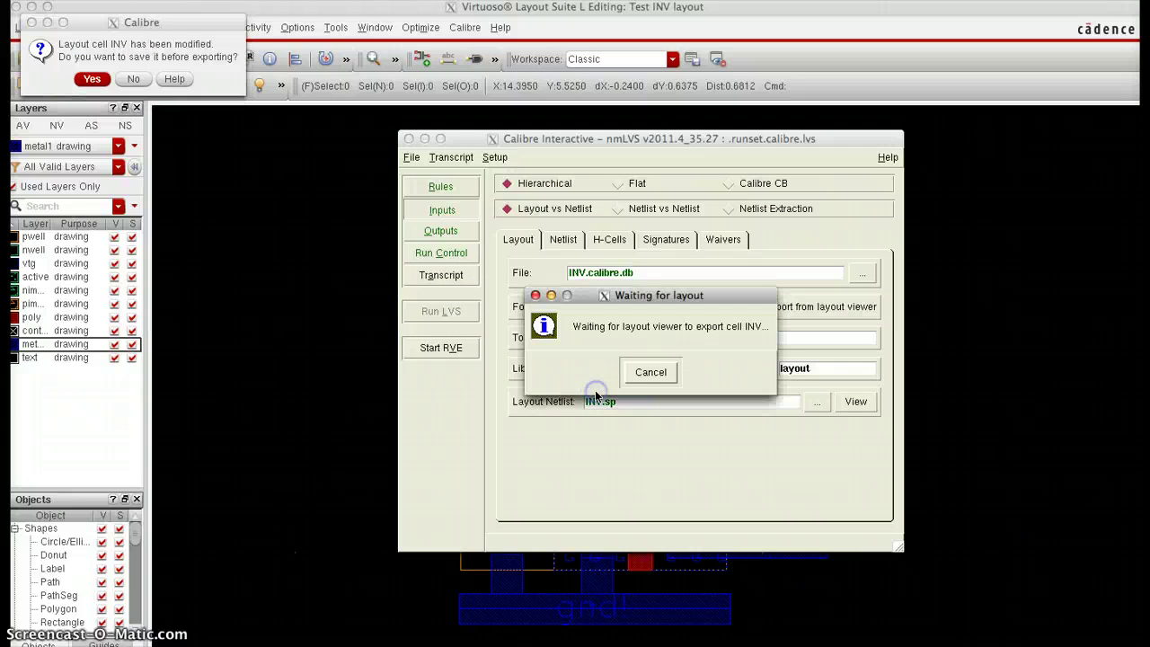
left_click(93, 79)
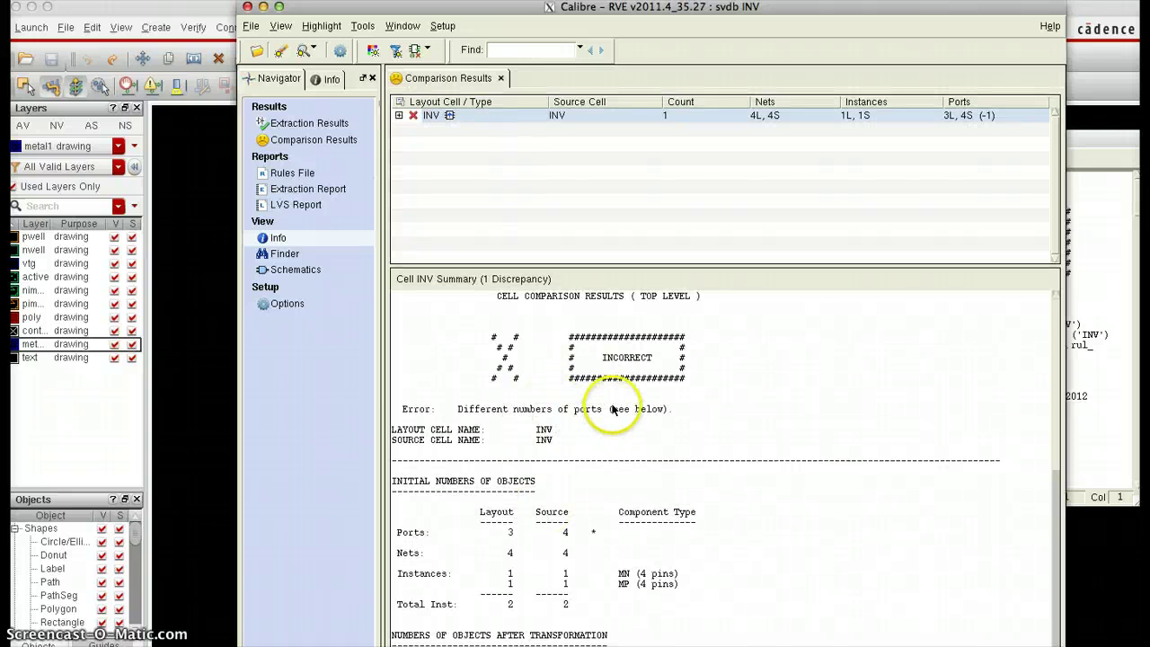
- In RVE, open INV > Discrepancies > Incorrect Ports > Discrepancy #1, showing OUT missing from the layout
scroll(613, 408, "down", 1)
scroll(569, 541, "down", 5)
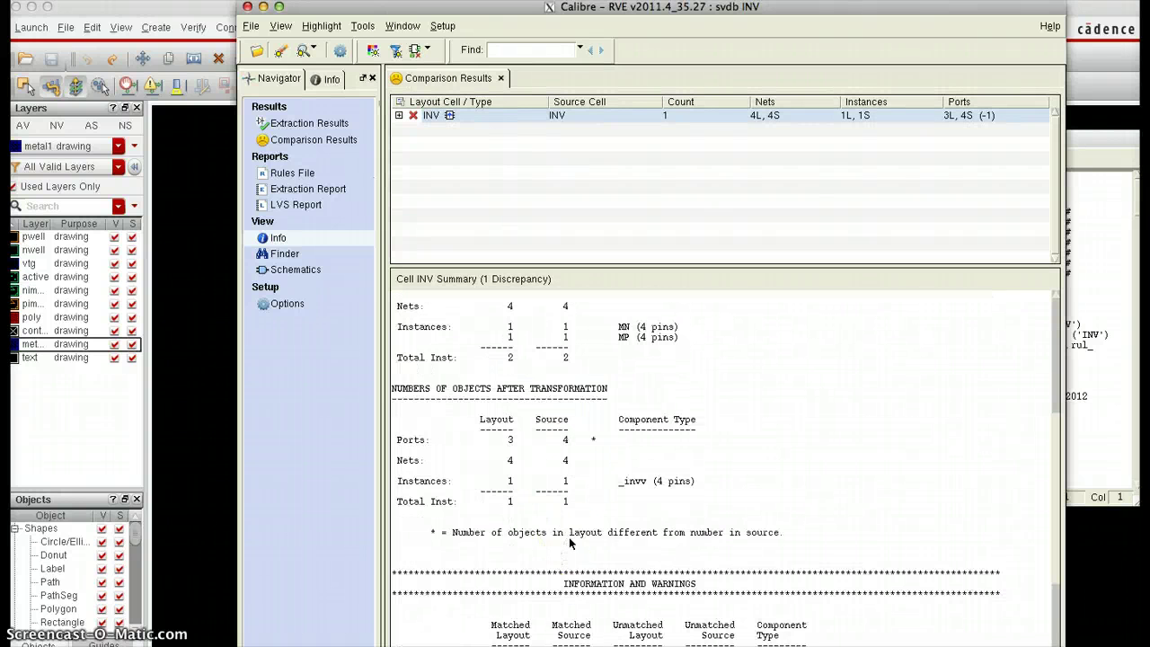
scroll(568, 541, "up", 3)
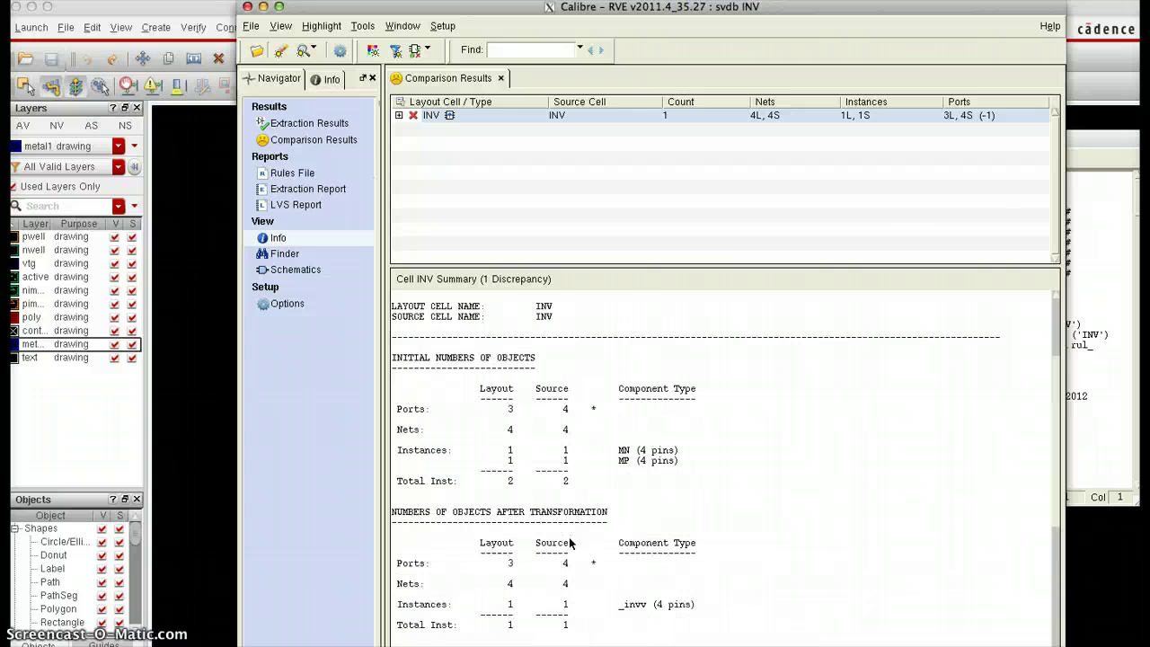
scroll(569, 542, "down", 2)
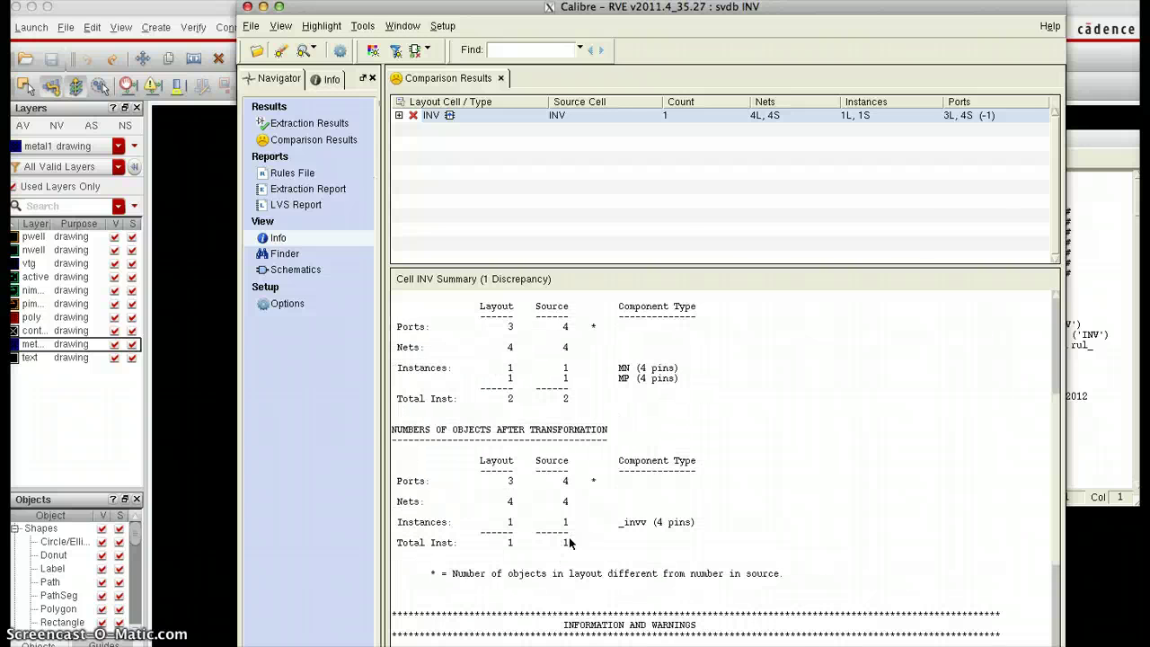
left_click(401, 118)
left_click(398, 116)
left_click(413, 131)
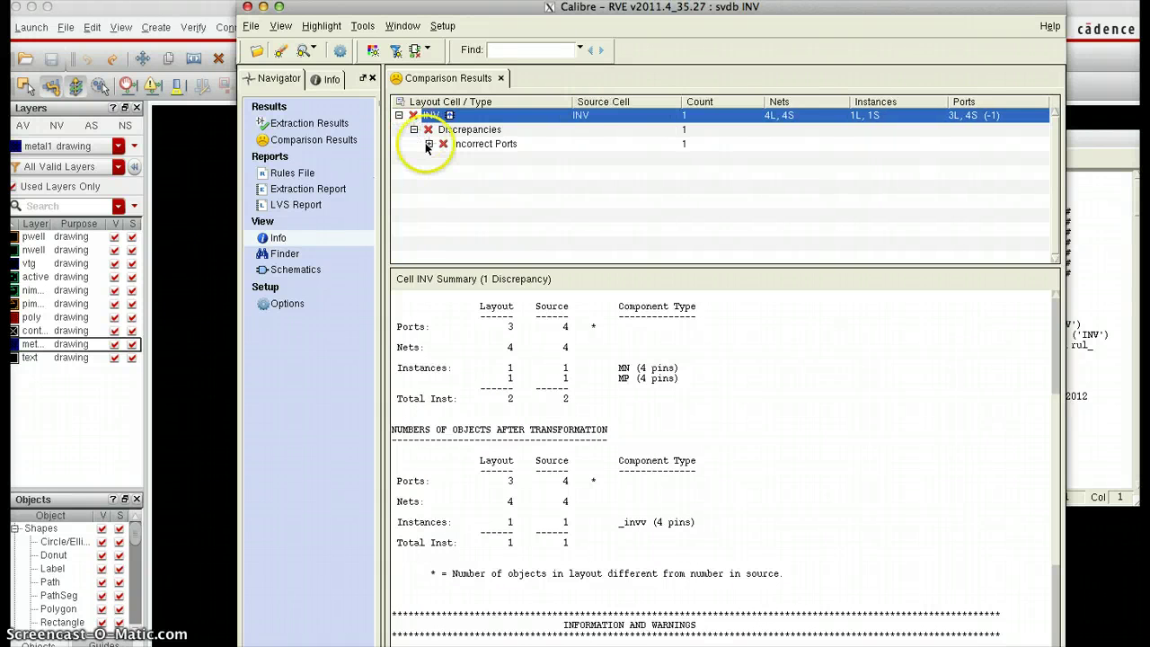
left_click(429, 144)
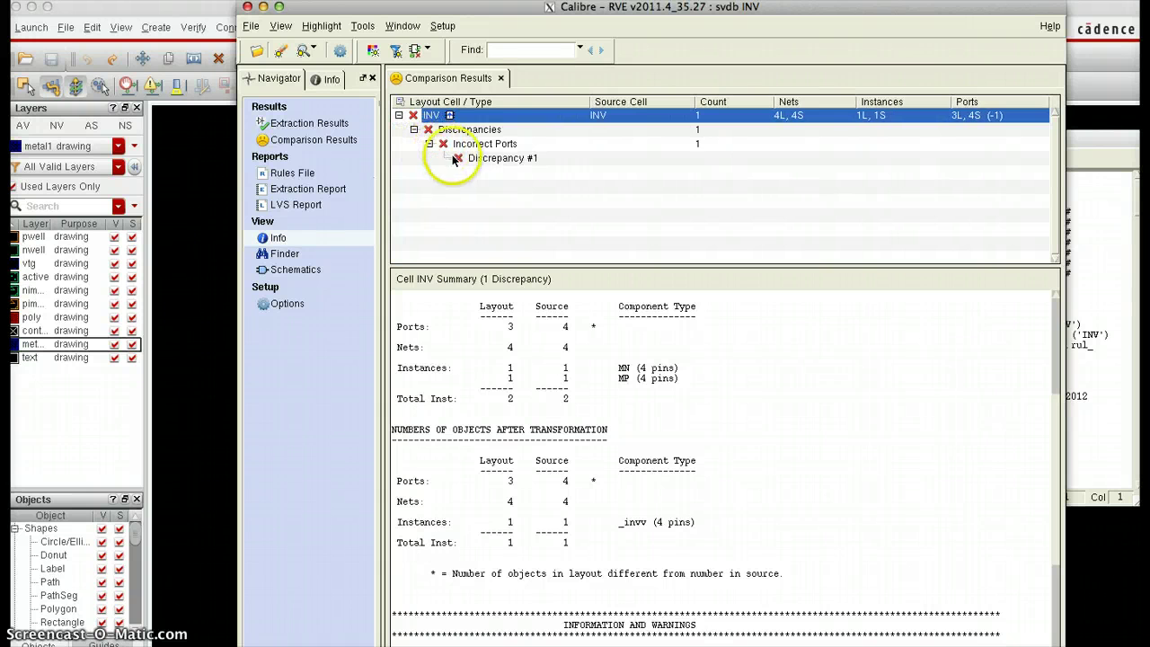
left_click(503, 159)
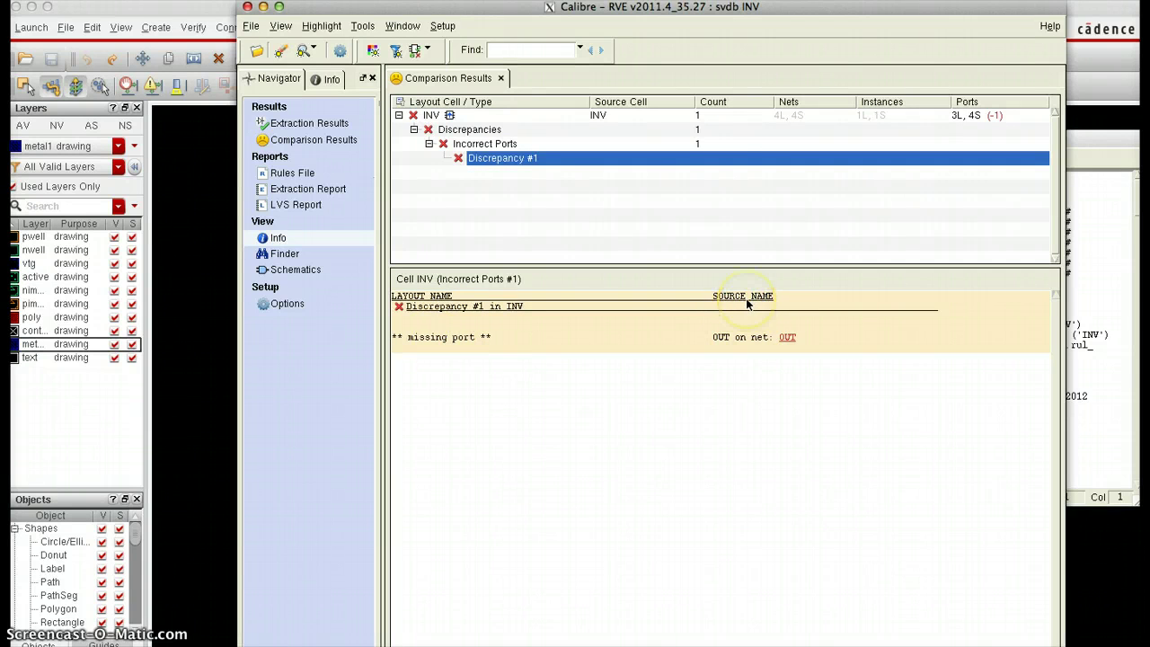
left_click(787, 338)
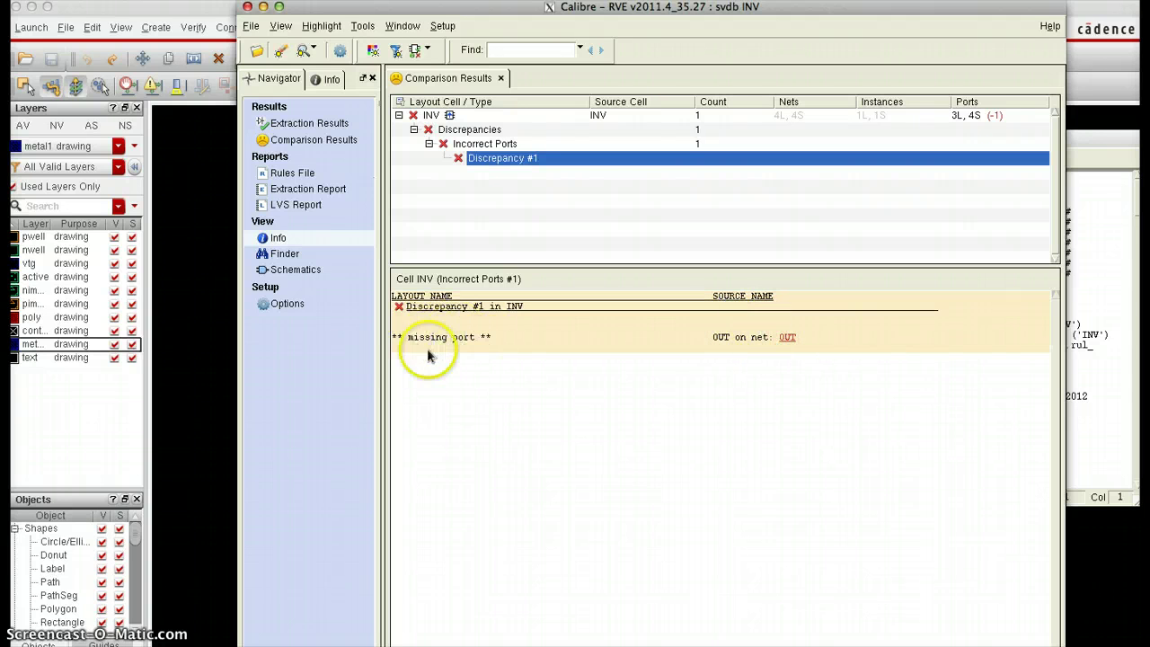
- Start a new text label reading 'OUT' on the metal1 layer
left_click(208, 367)
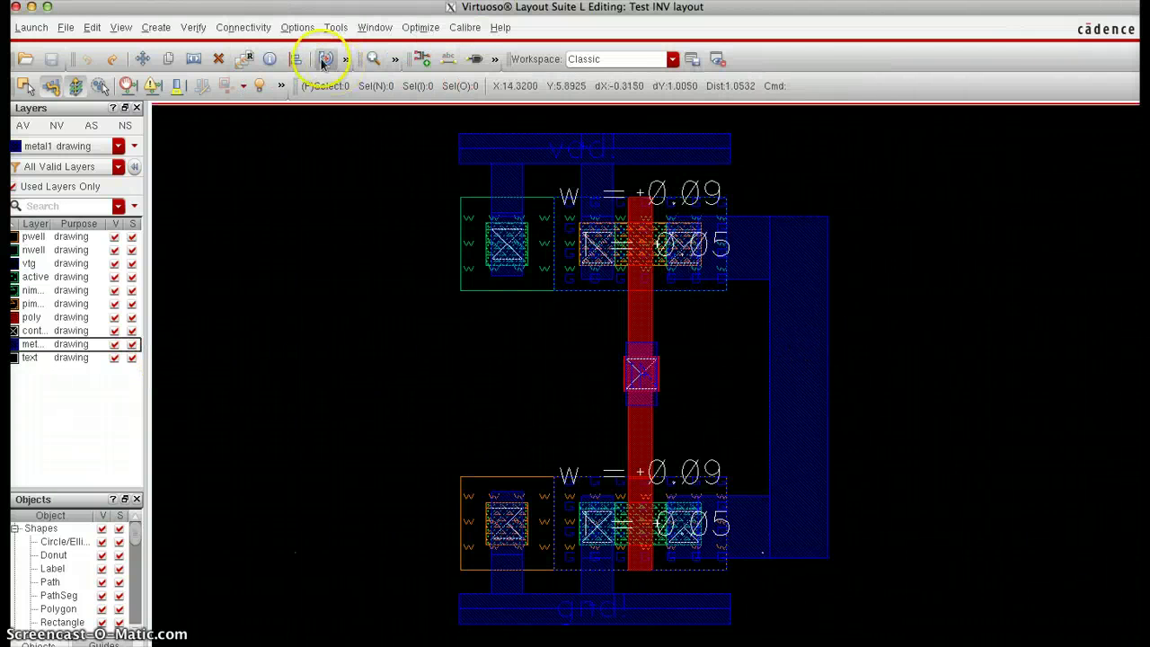
left_click(155, 27)
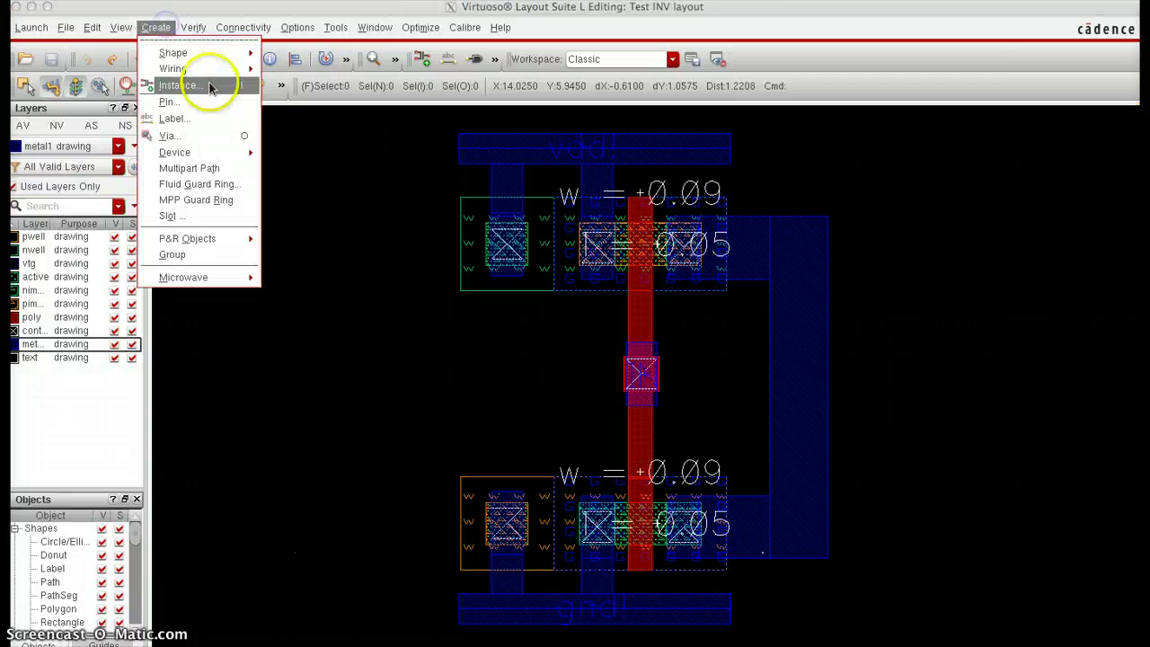
left_click(207, 130)
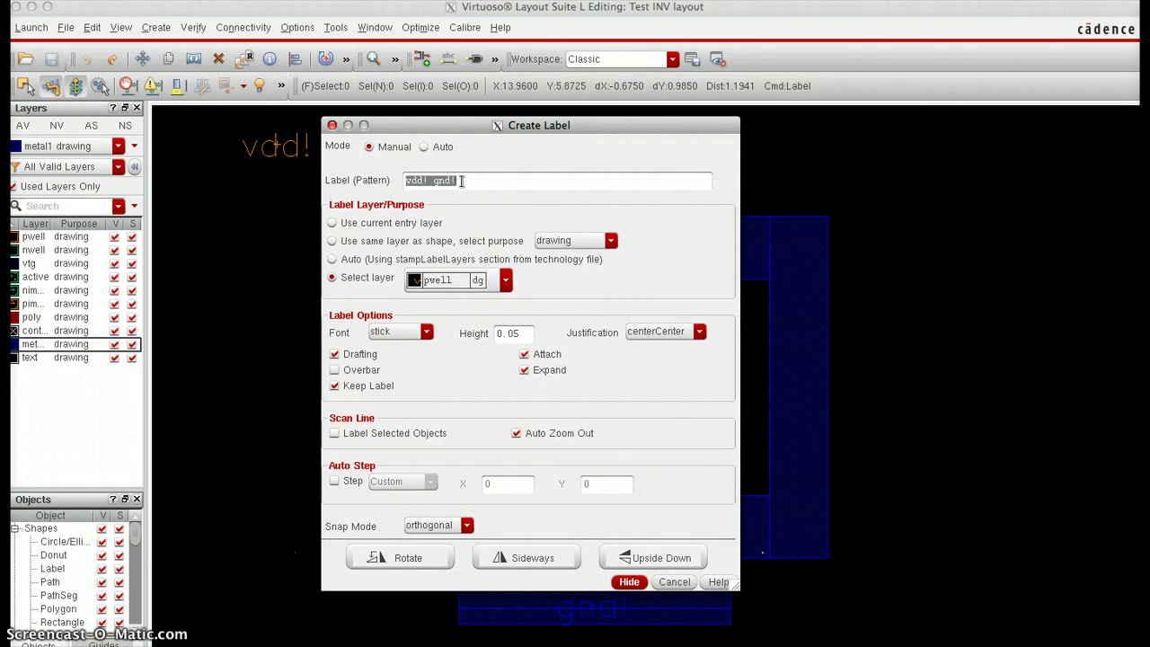
type("OUT")
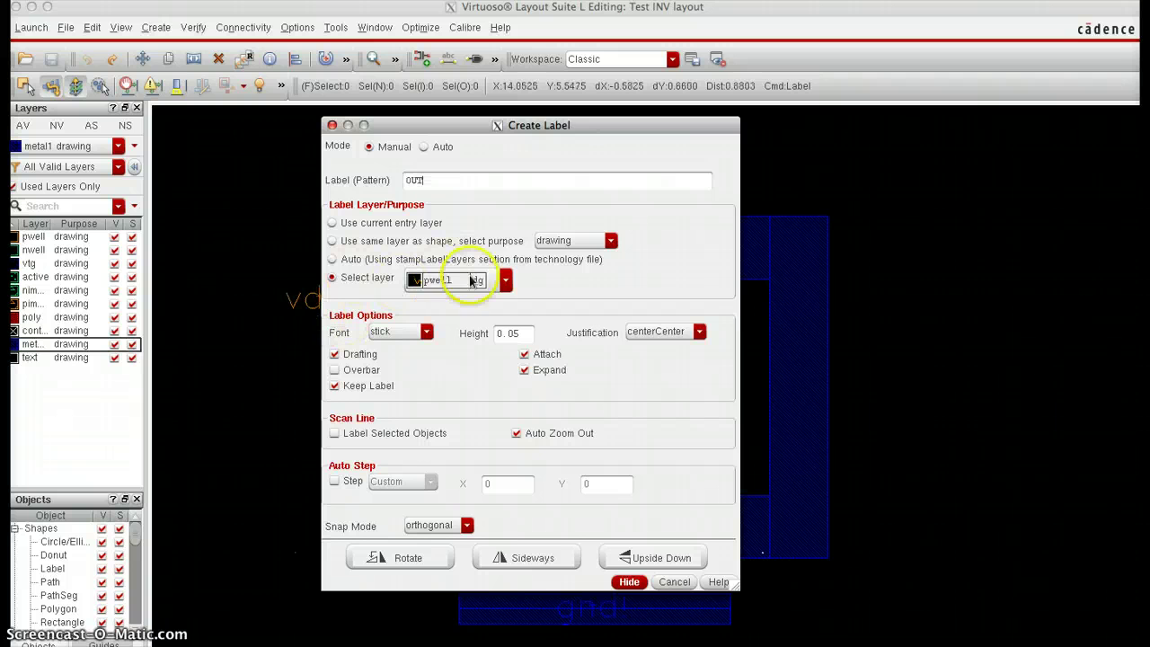
left_click(506, 281)
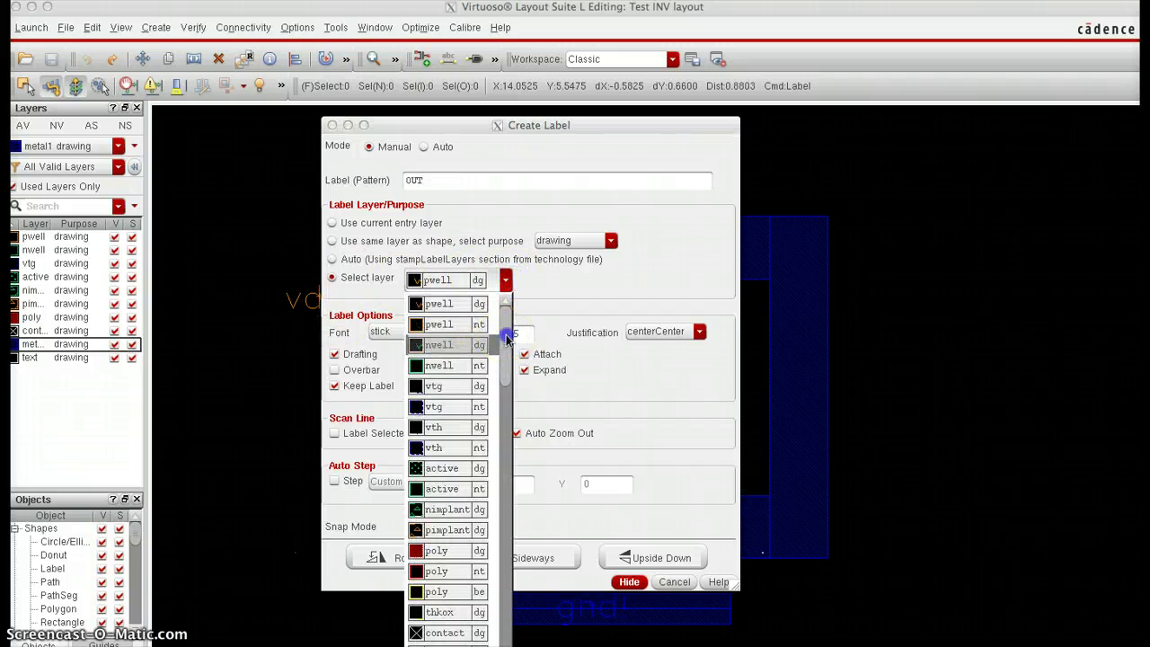
left_click_drag(503, 345, 503, 382)
left_click(457, 509)
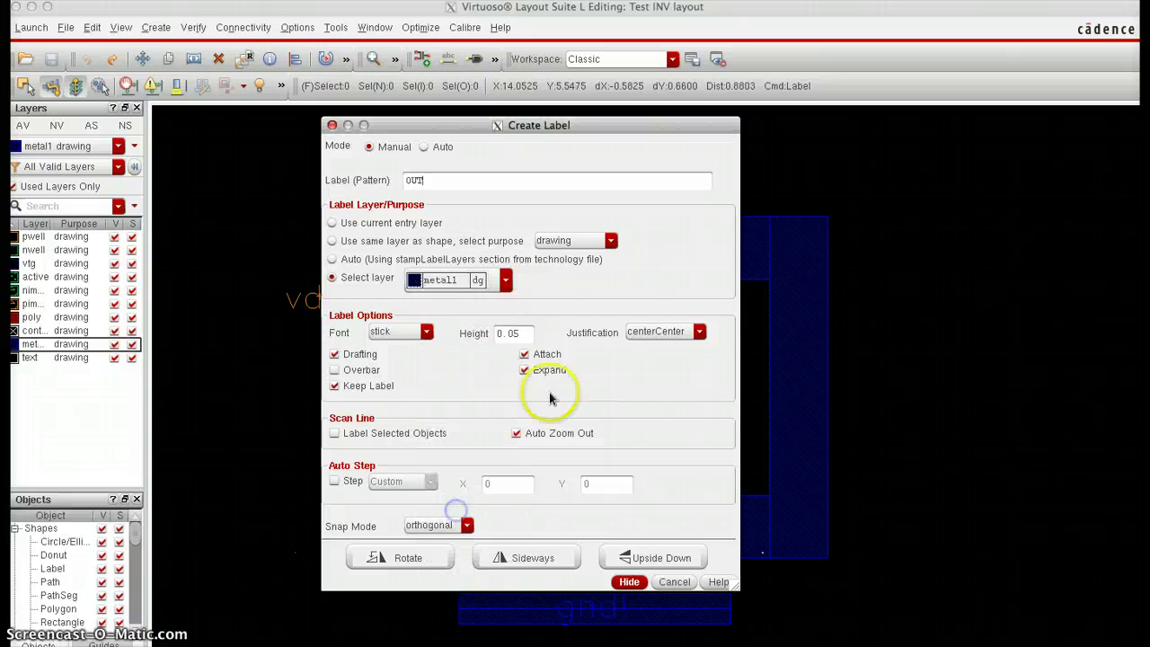
- Place the OUT label on the vertical output metal1 strip
left_click(802, 366)
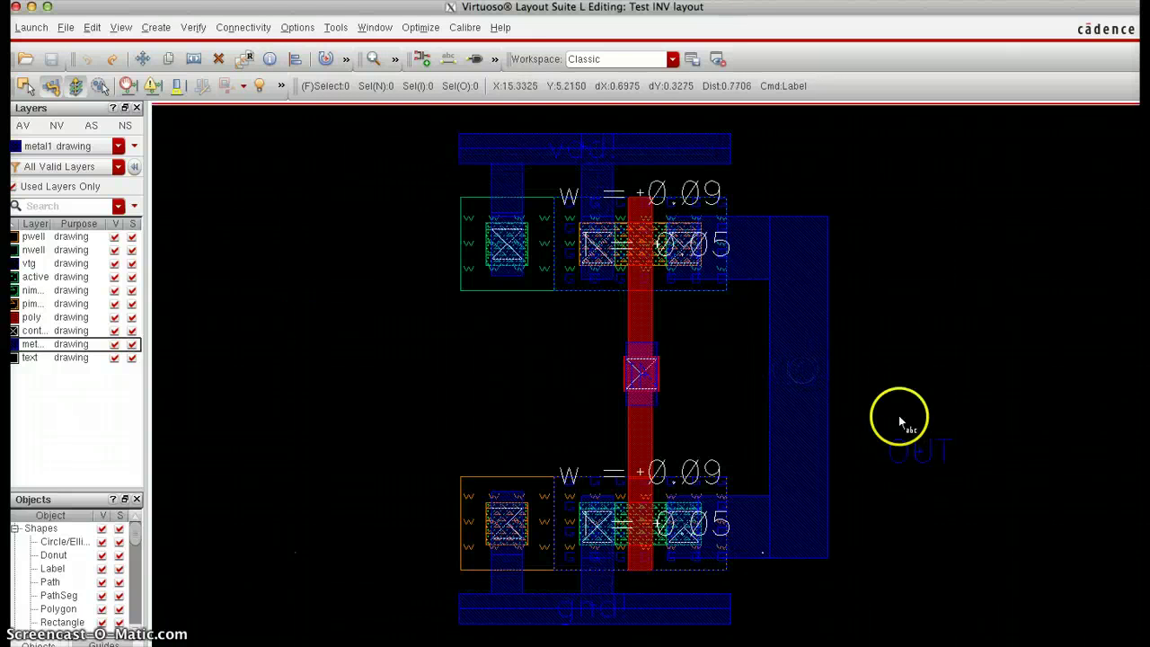
left_click(791, 368)
key("Escape")
left_click(871, 445)
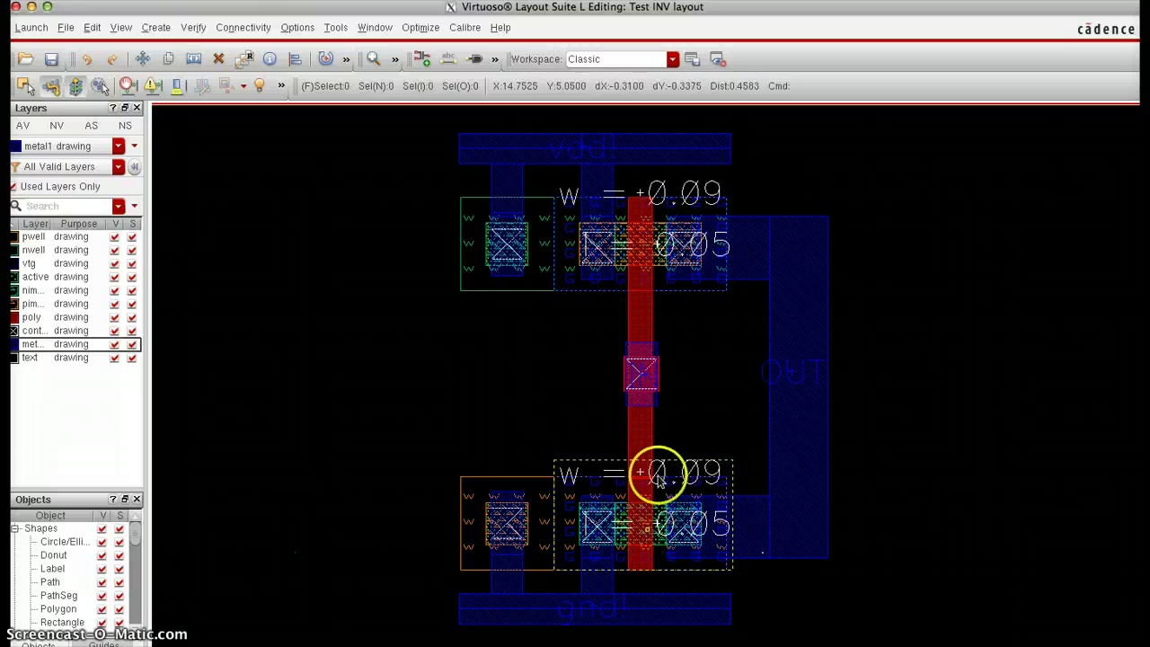
left_click(710, 256)
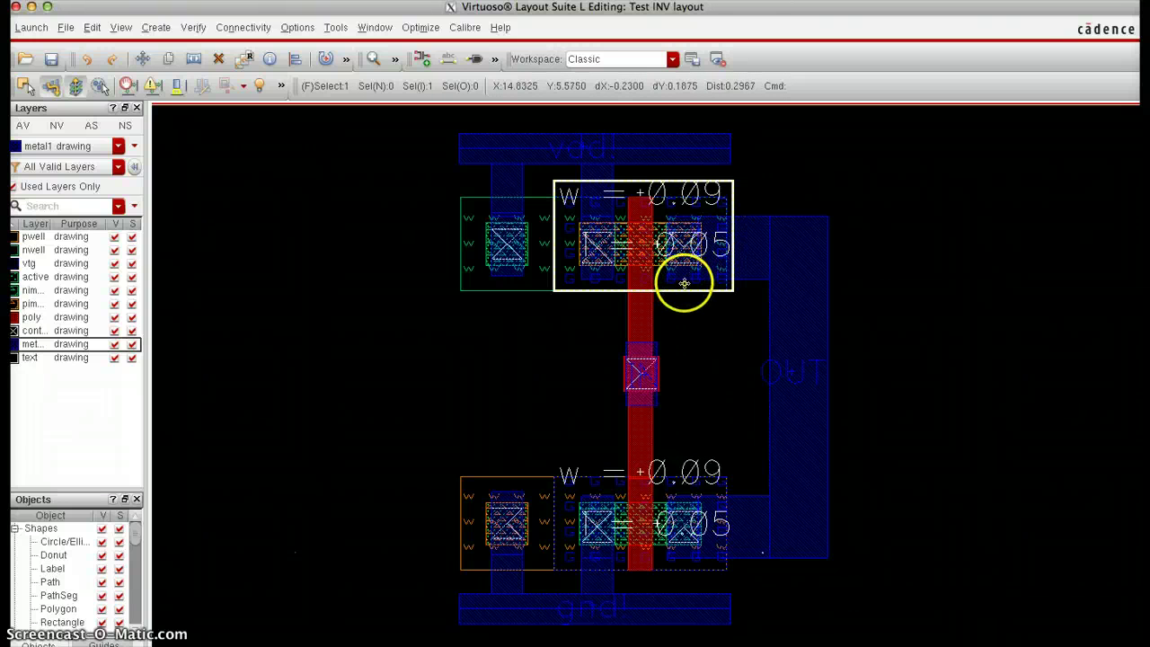
right_click(684, 283)
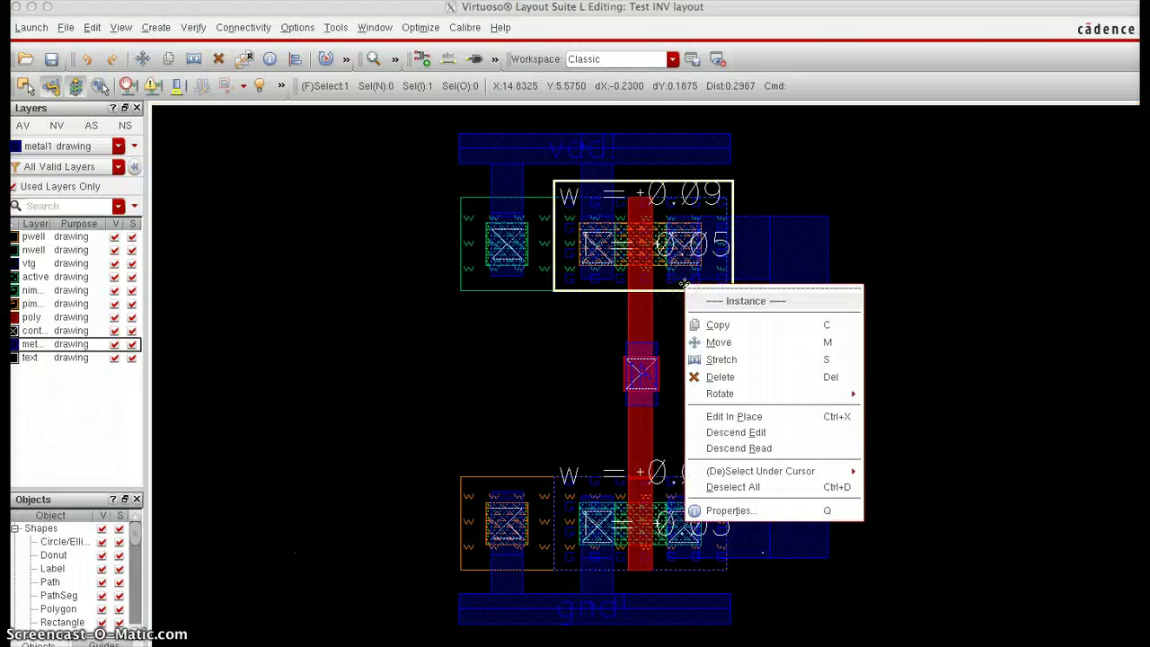
left_click(744, 510)
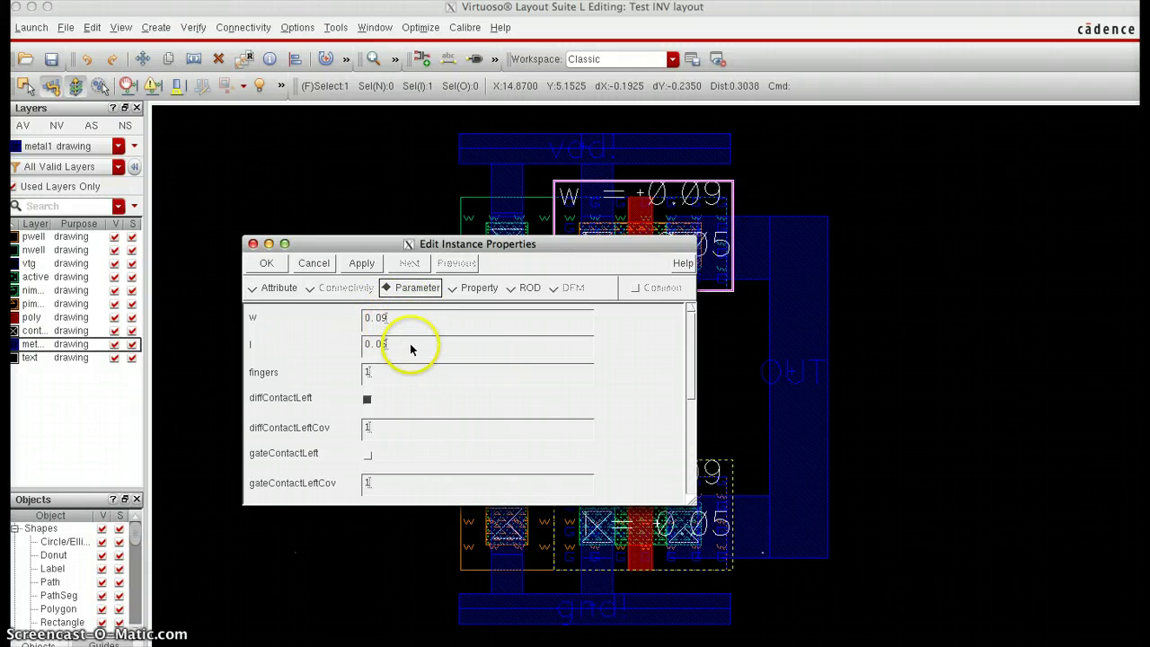
left_click(405, 323)
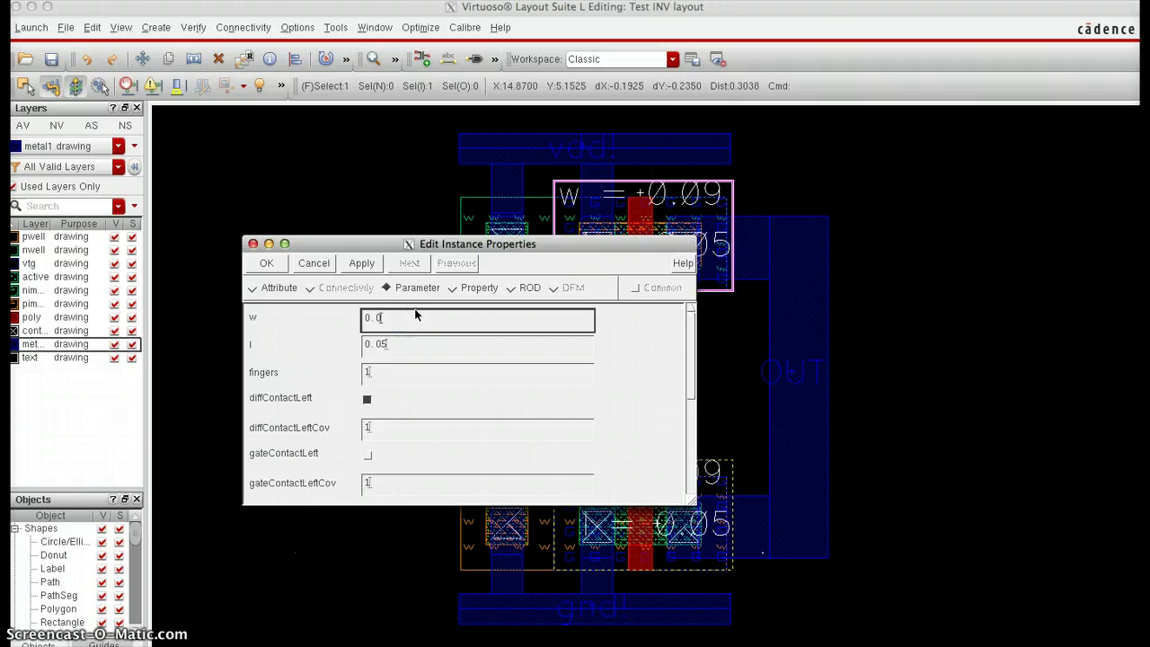
key("Return")
left_click(691, 188)
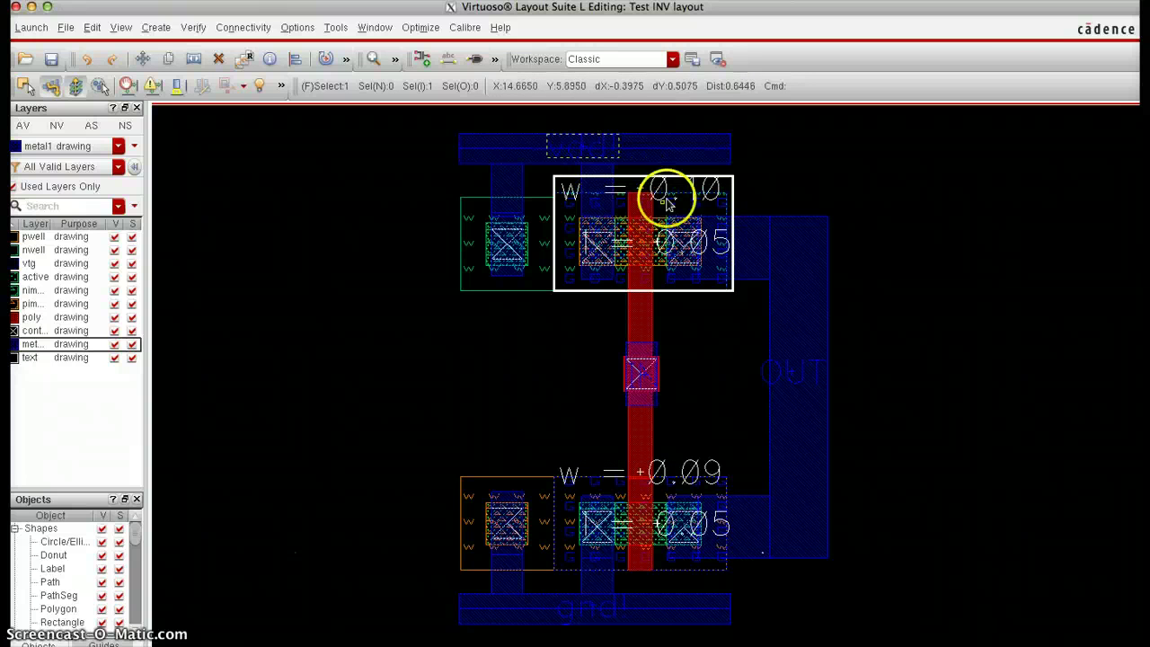
right_click(693, 199)
left_click(750, 424)
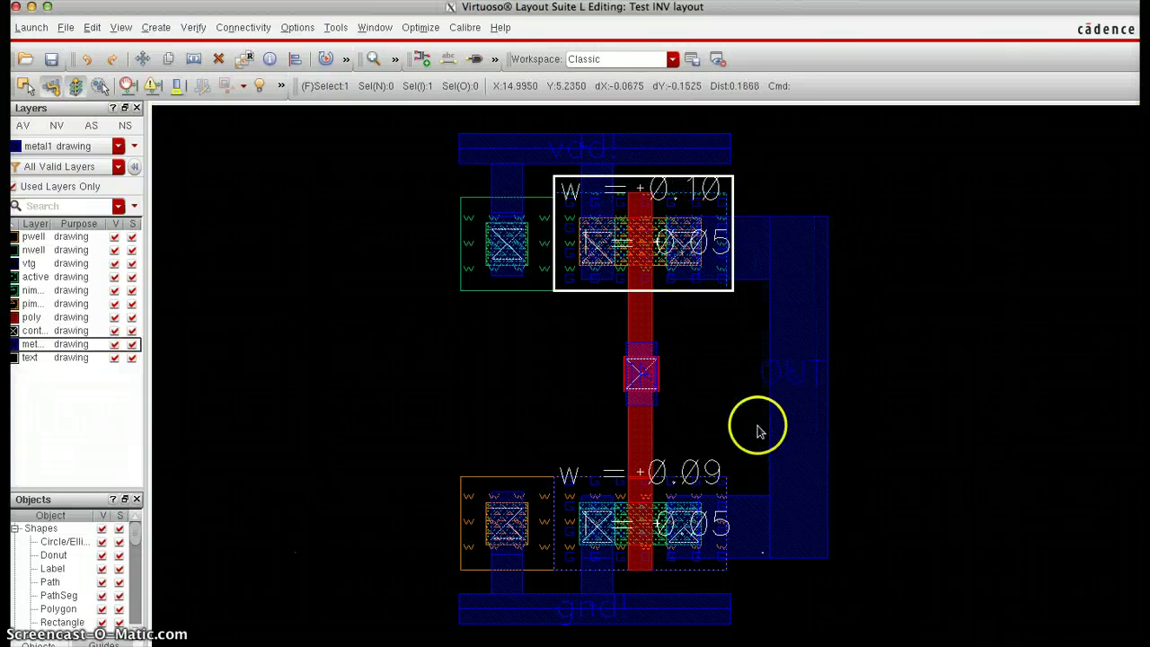
left_click(398, 336)
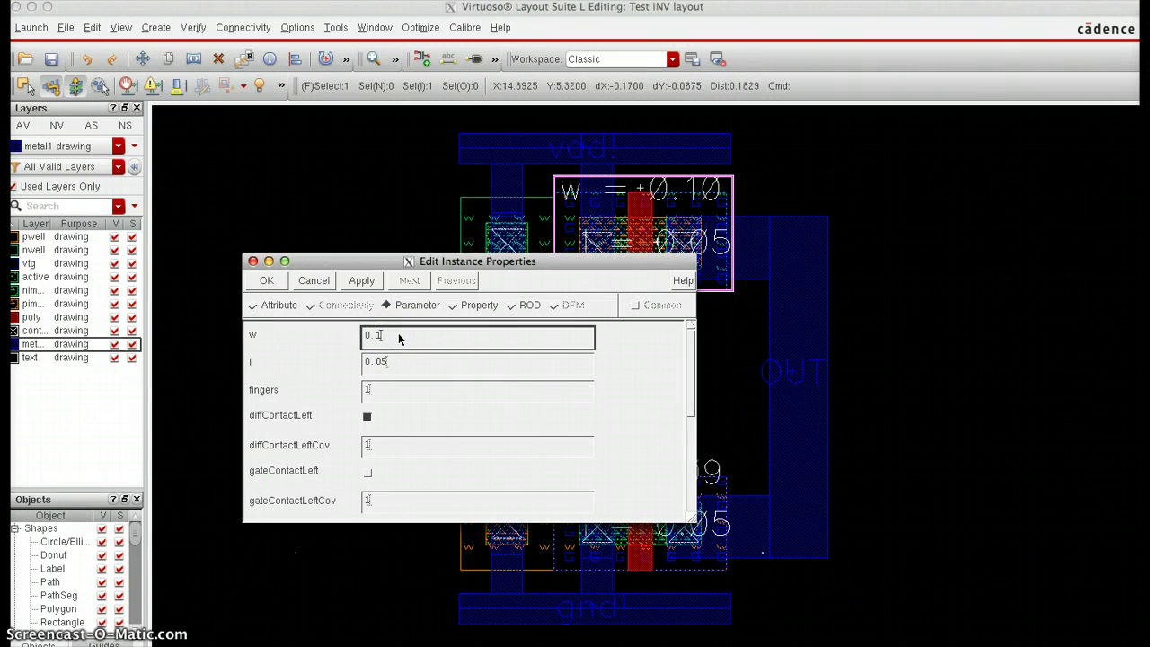
key("Return")
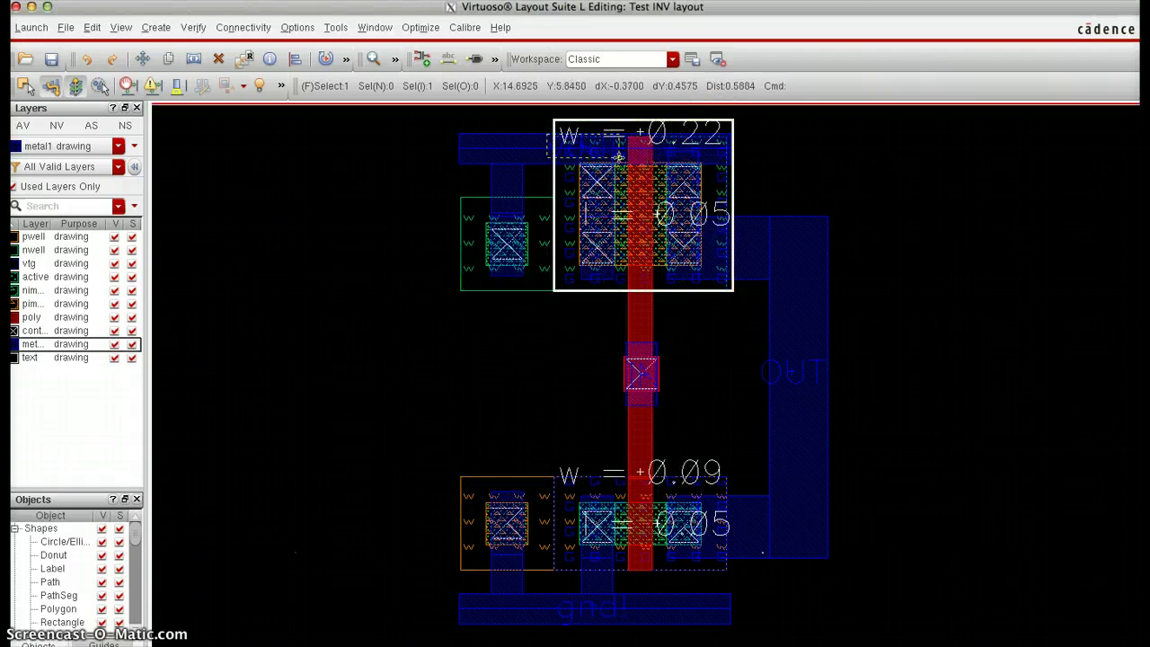
scroll(618, 157, "up", 2)
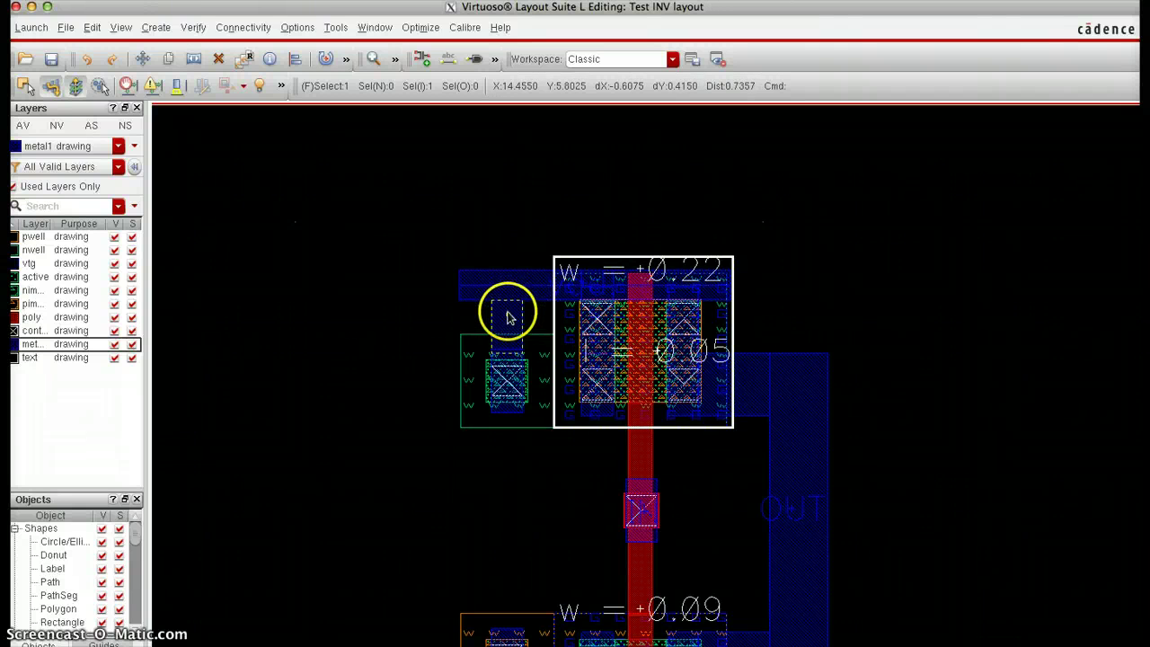
mouse_move(614, 267)
left_mouse_down()
mouse_move(605, 249)
mouse_move(621, 258)
left_mouse_up()
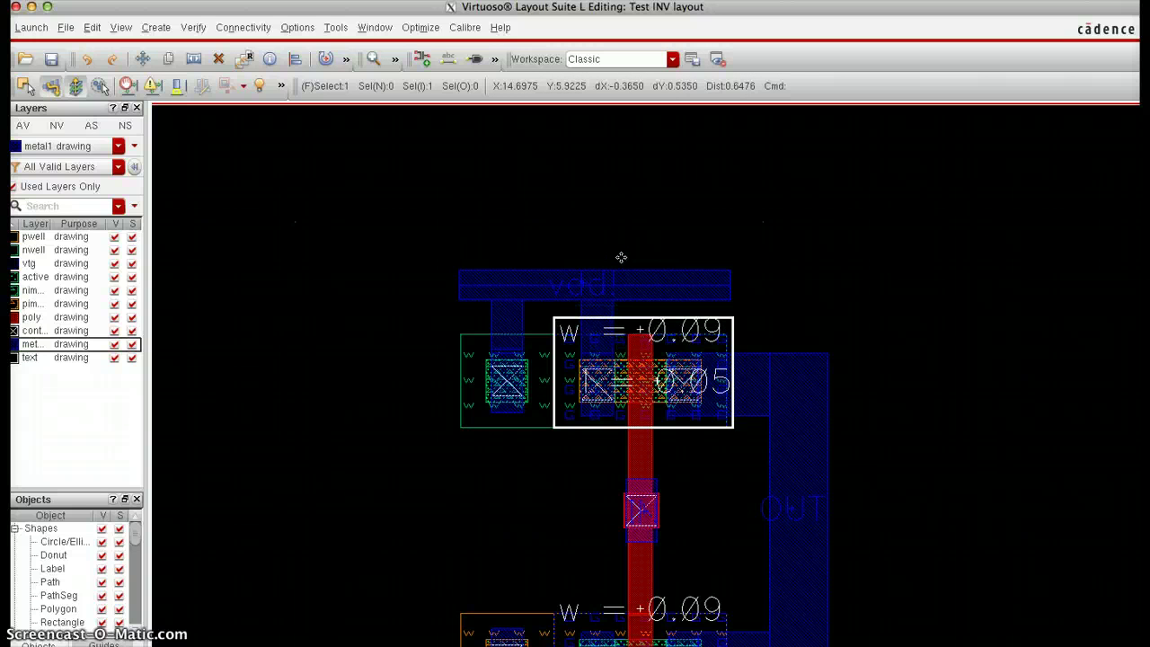
left_click(840, 312)
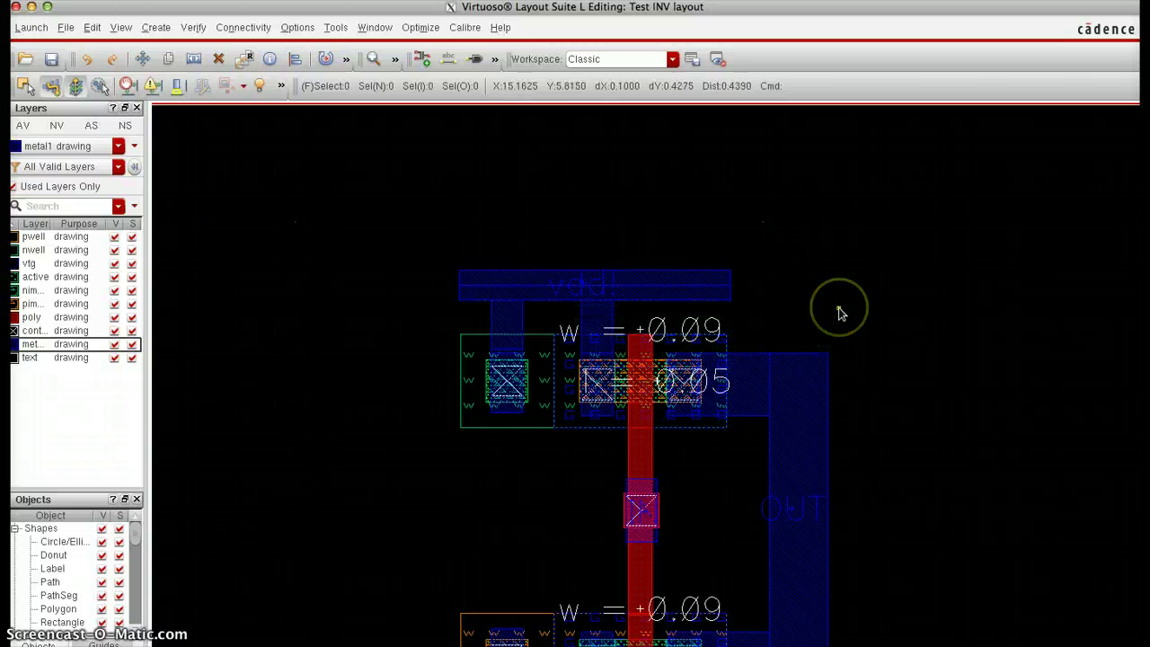
scroll(840, 312, "down", 2)
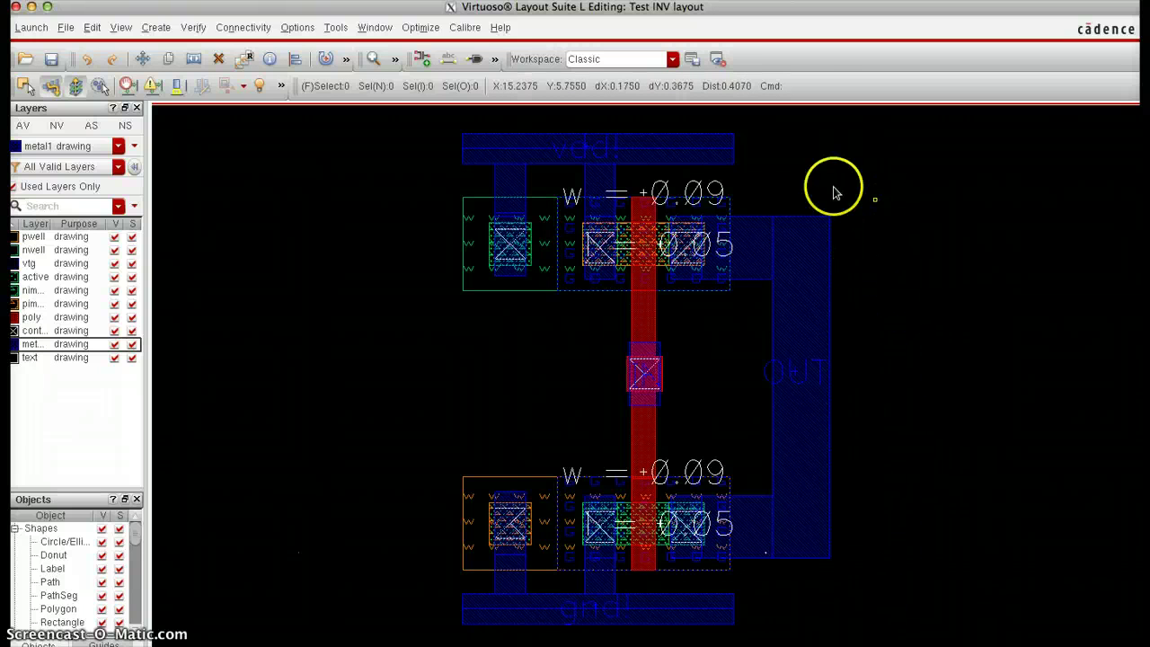